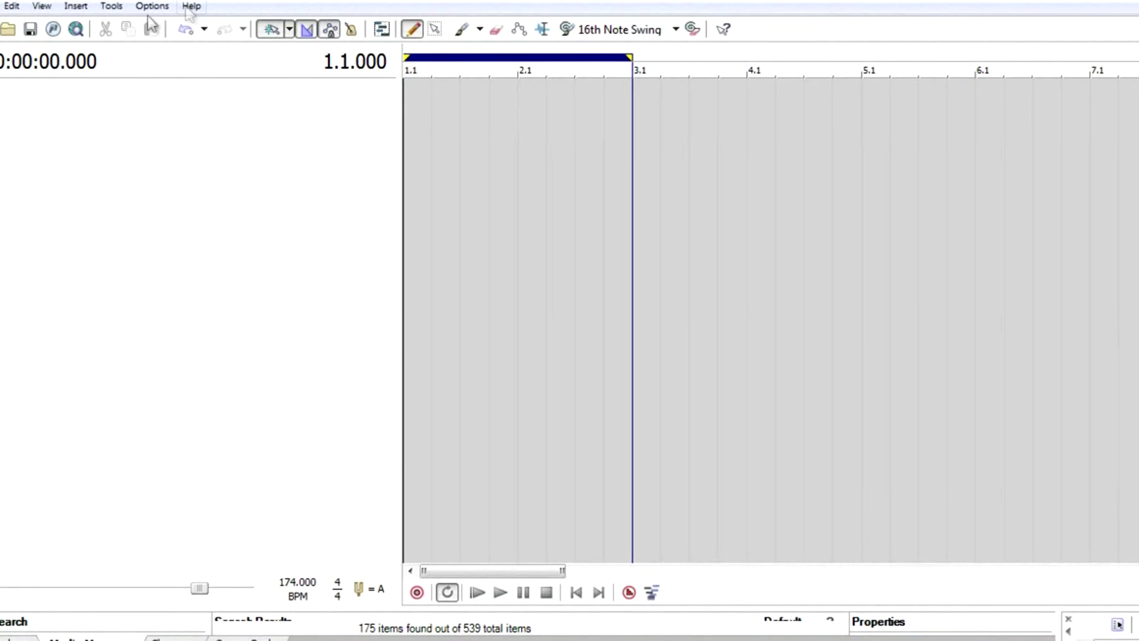
# Step: Insert a new MIDI track and enlarge its header to reveal the controller sliders
pyautogui.click(78, 7)
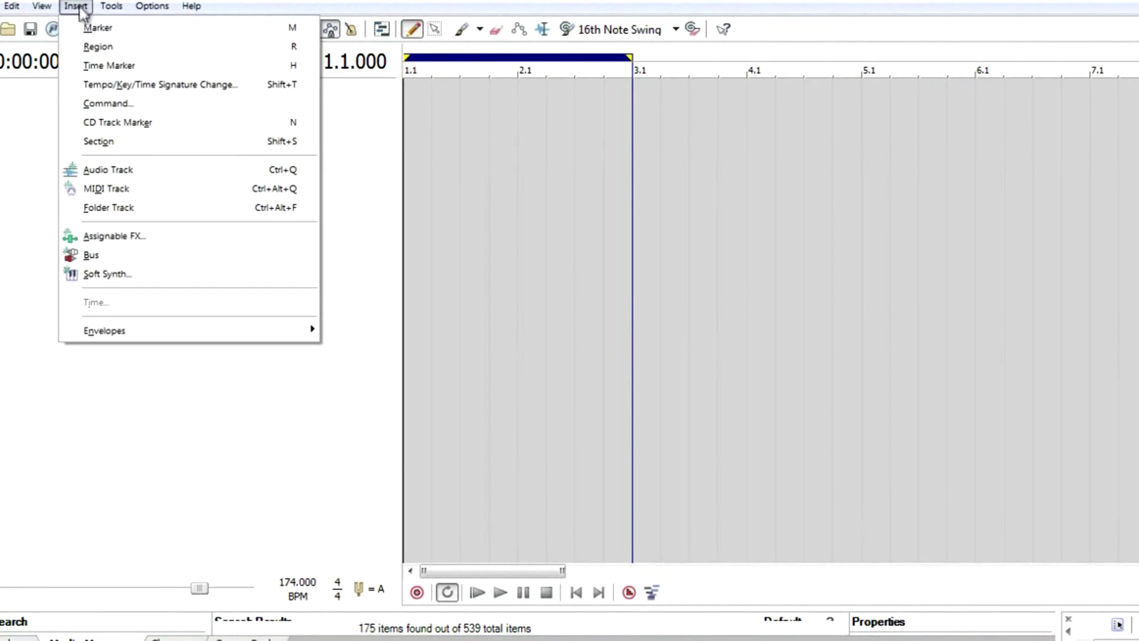
pyautogui.click(131, 190)
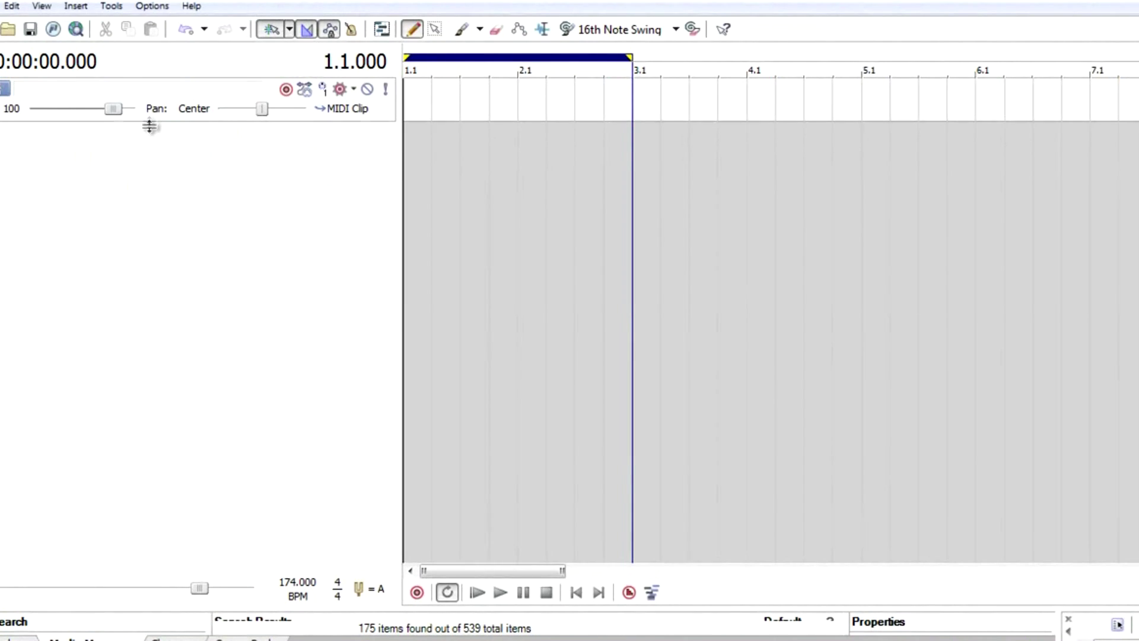
pyautogui.moveTo(150, 122); pyautogui.dragTo(160, 273)
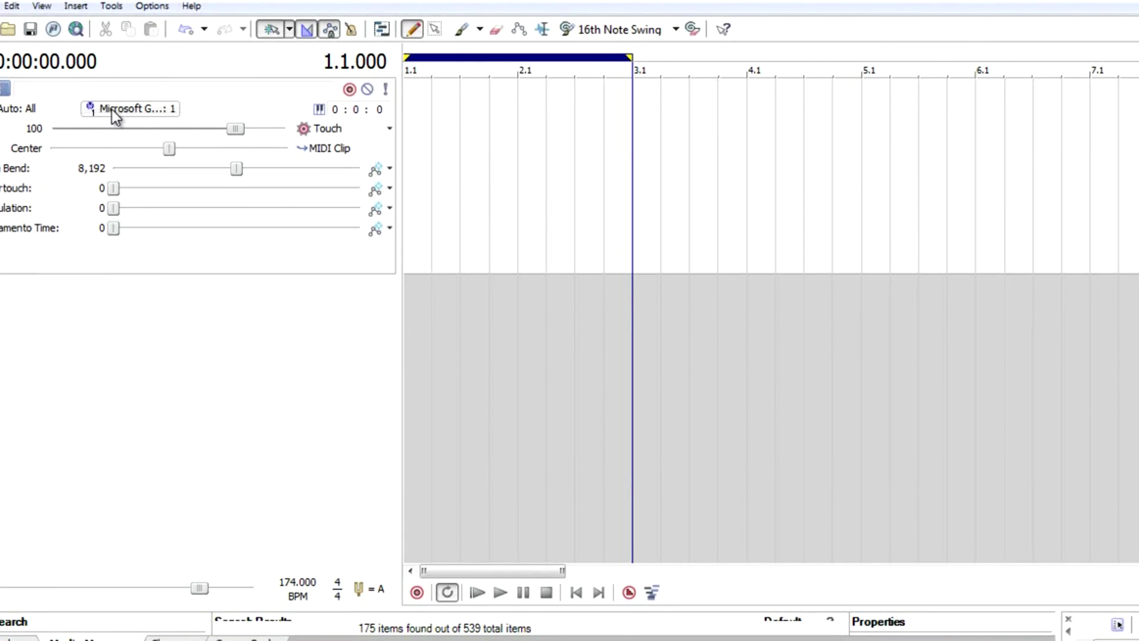
pyautogui.click(113, 110)
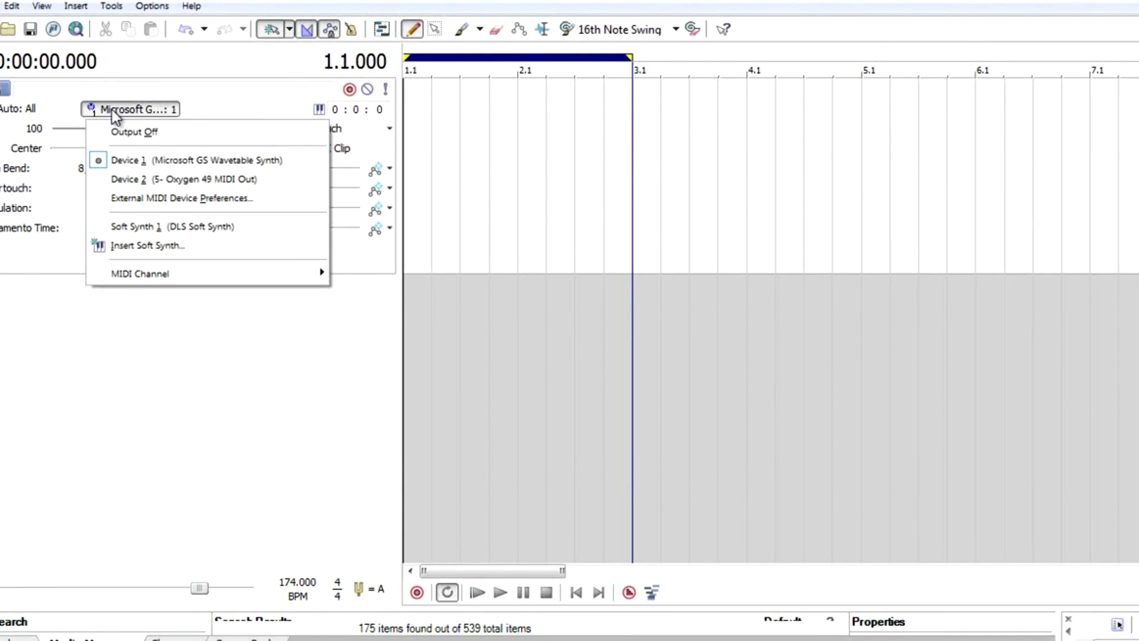
# Step: Insert the Sony DLS Soft Synth as the MIDI track's output
pyautogui.click(143, 245)
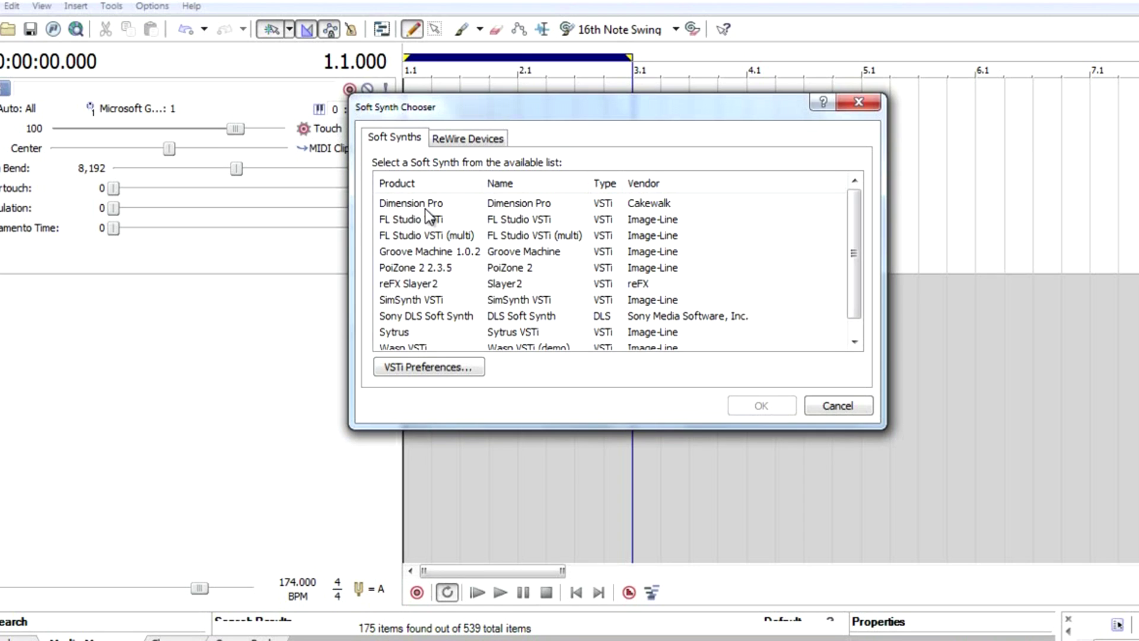
pyautogui.click(429, 316)
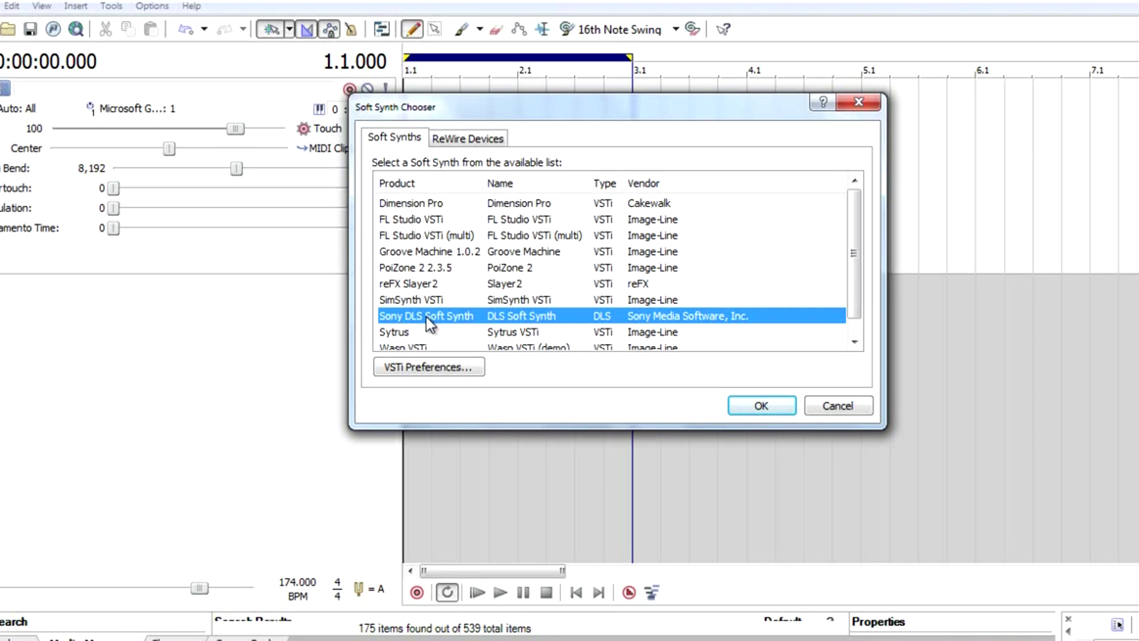
pyautogui.click(760, 407)
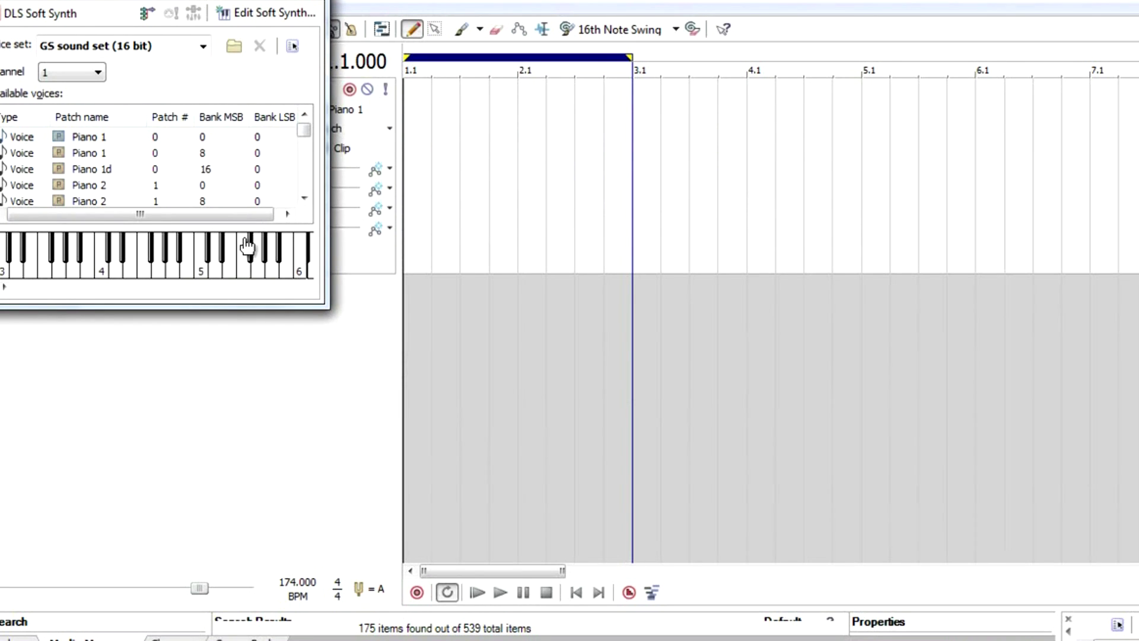
# Step: Close the DLS Soft Synth window and change the patch from Piano 1 to Drum Kits > Standard
pyautogui.click(318, 2)
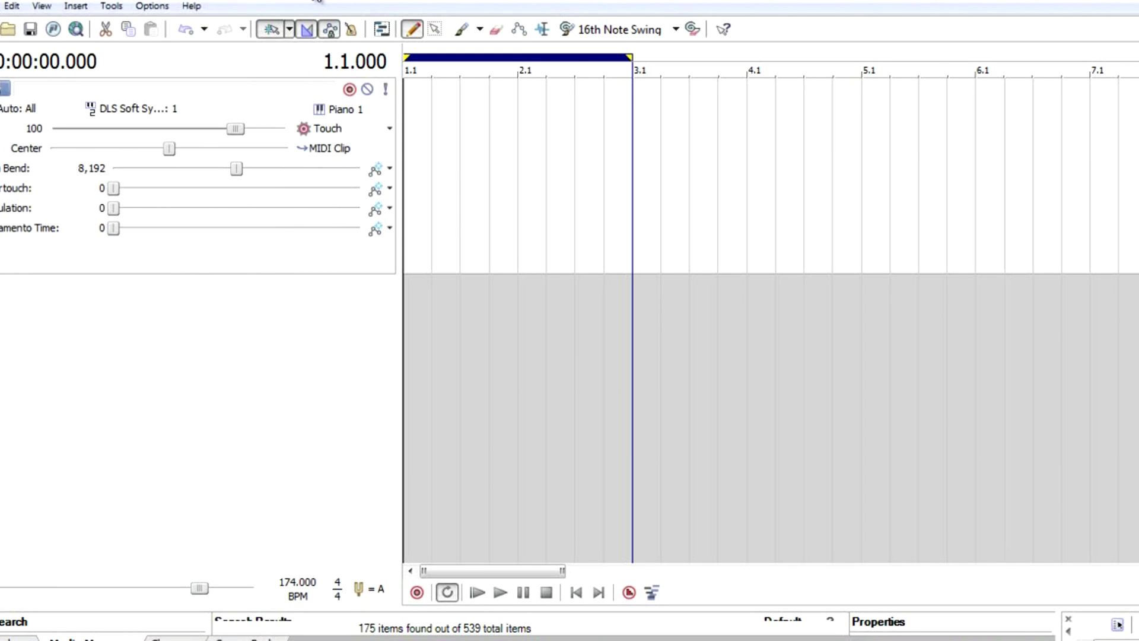
pyautogui.click(328, 112)
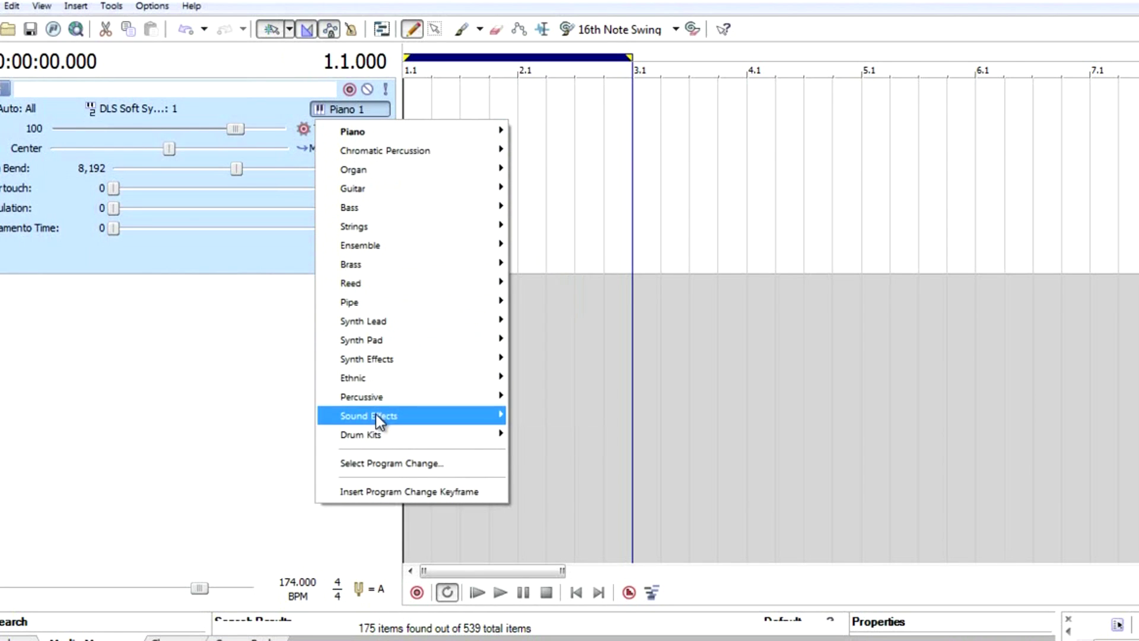
pyautogui.moveTo(379, 429)
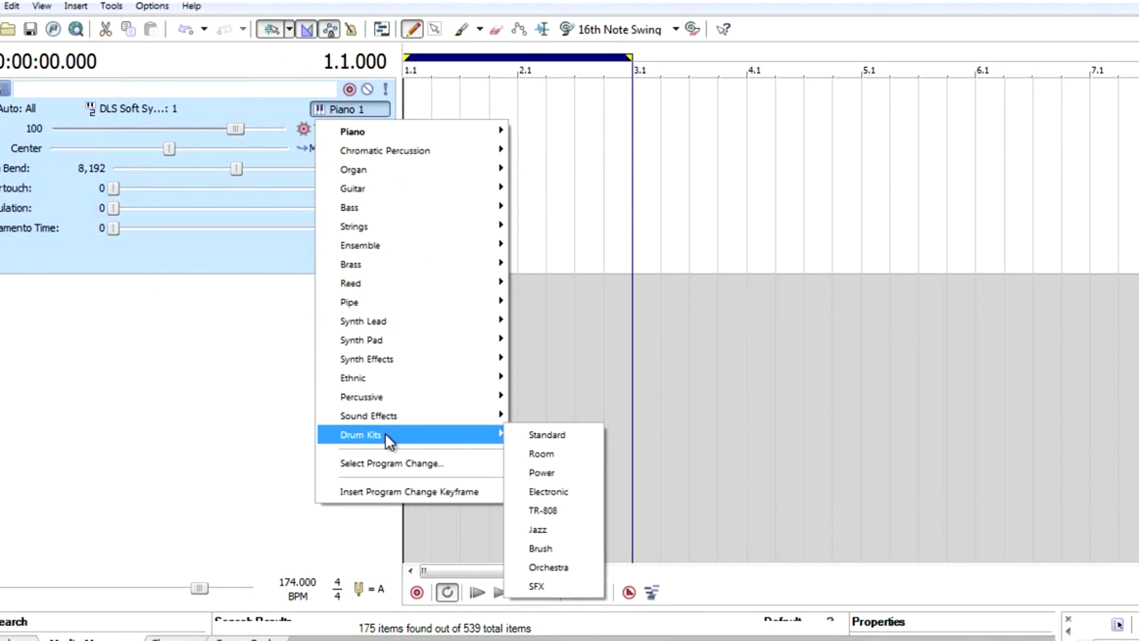
pyautogui.click(539, 432)
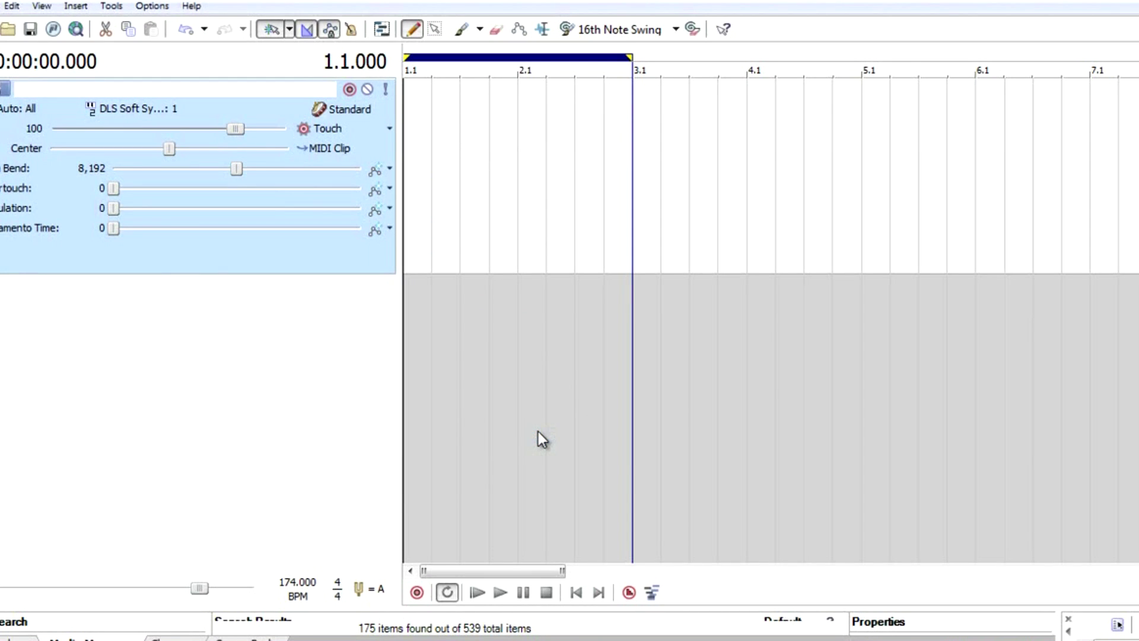
# Step: Show drum names beside the note grid and pick Bass Drum 1 for note entry
pyautogui.click(385, 27)
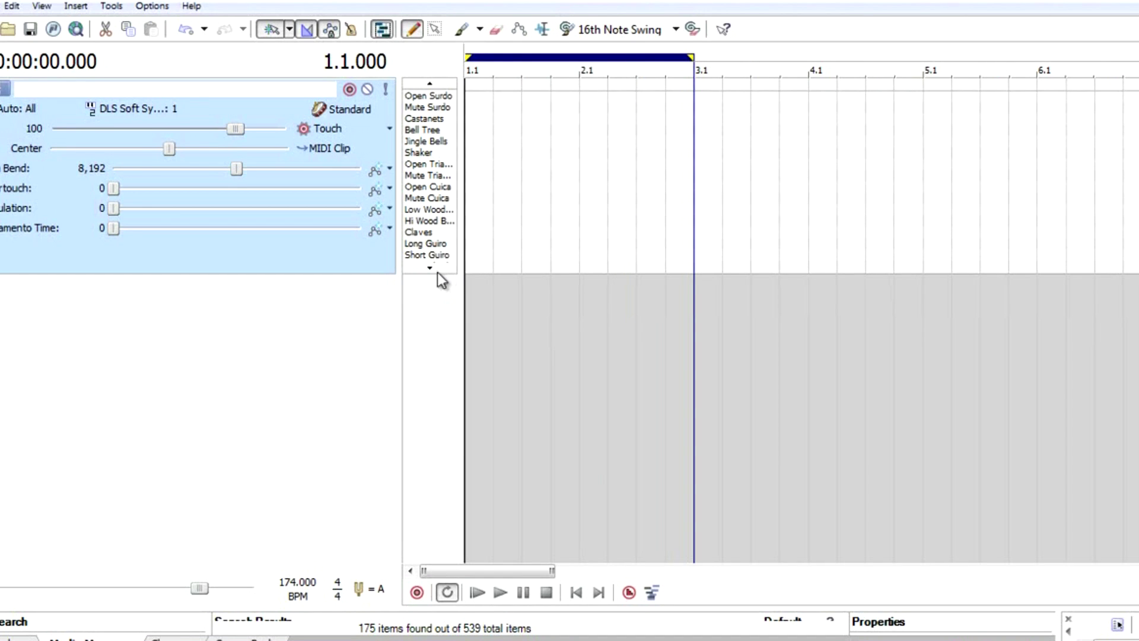
pyautogui.scroll(-5, 435, 270)
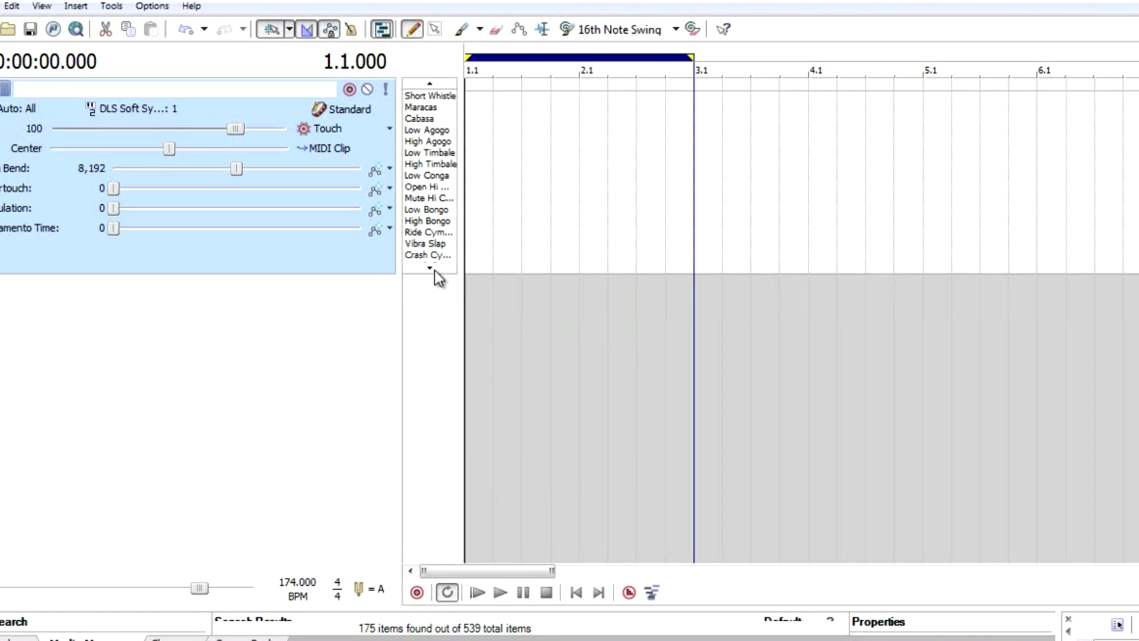
pyautogui.scroll(-3, 436, 271)
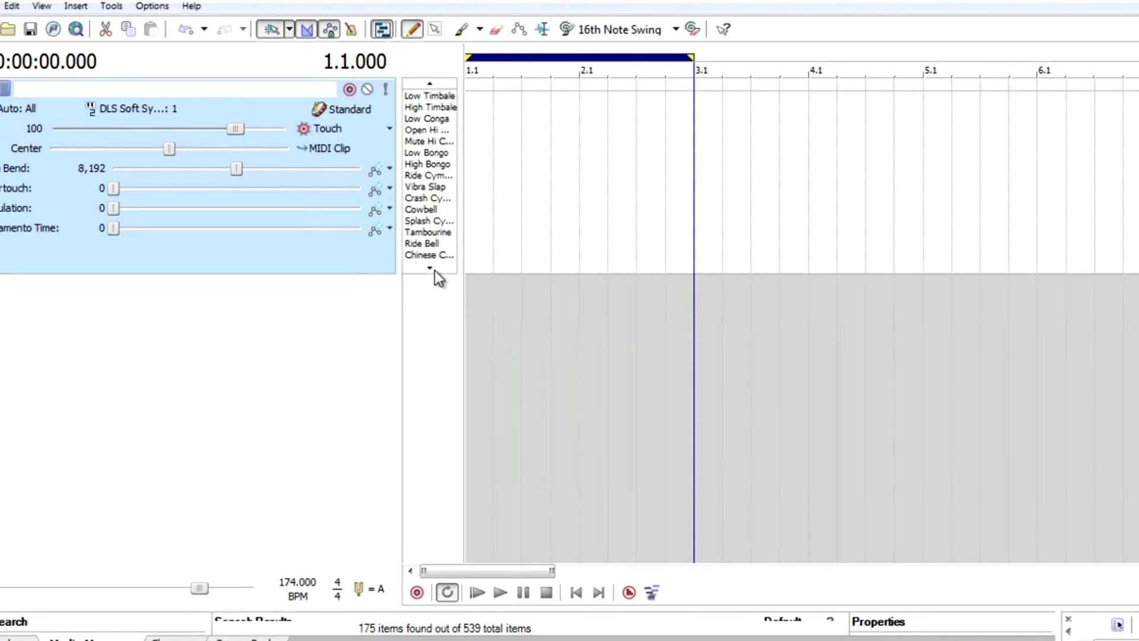
pyautogui.scroll(-1, 435, 271)
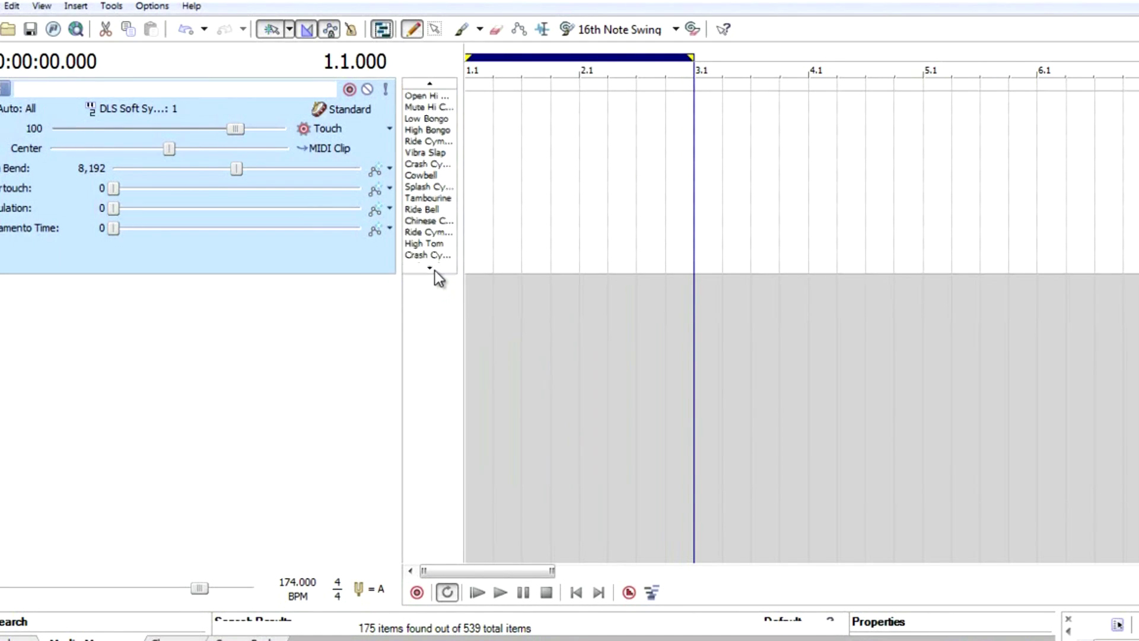
pyautogui.scroll(-7, 436, 269)
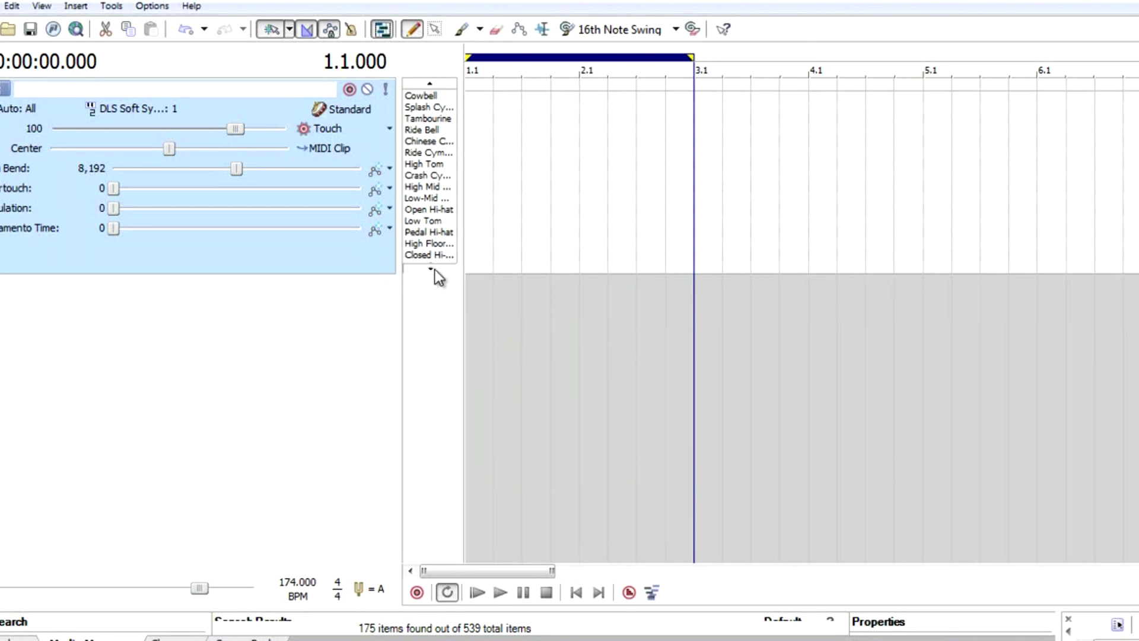
pyautogui.scroll(-8, 433, 269)
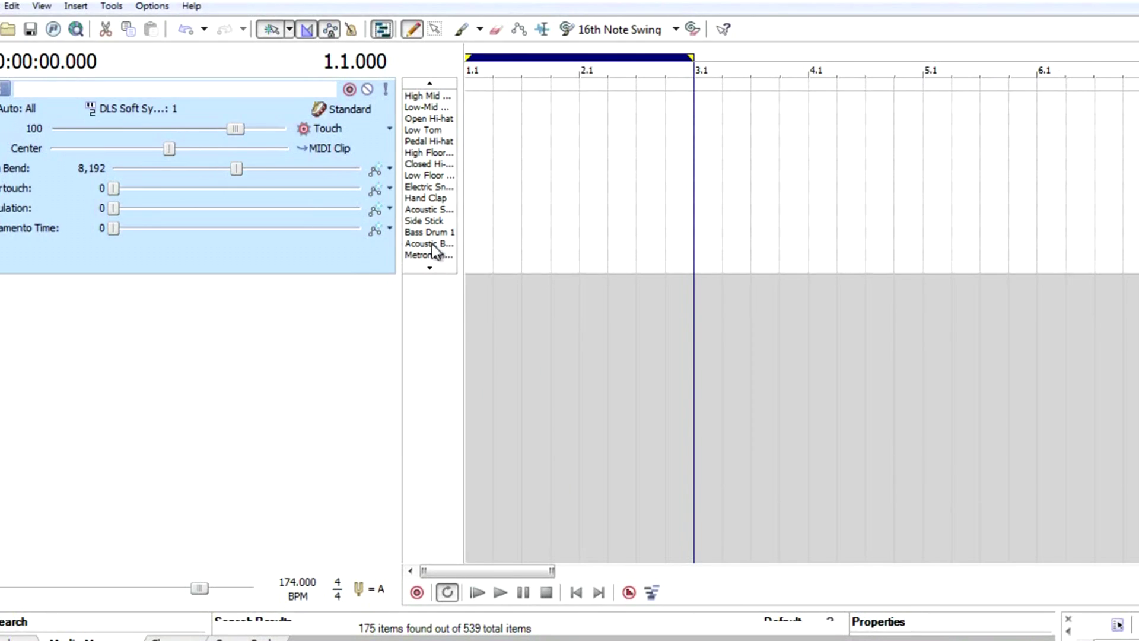
pyautogui.click(430, 238)
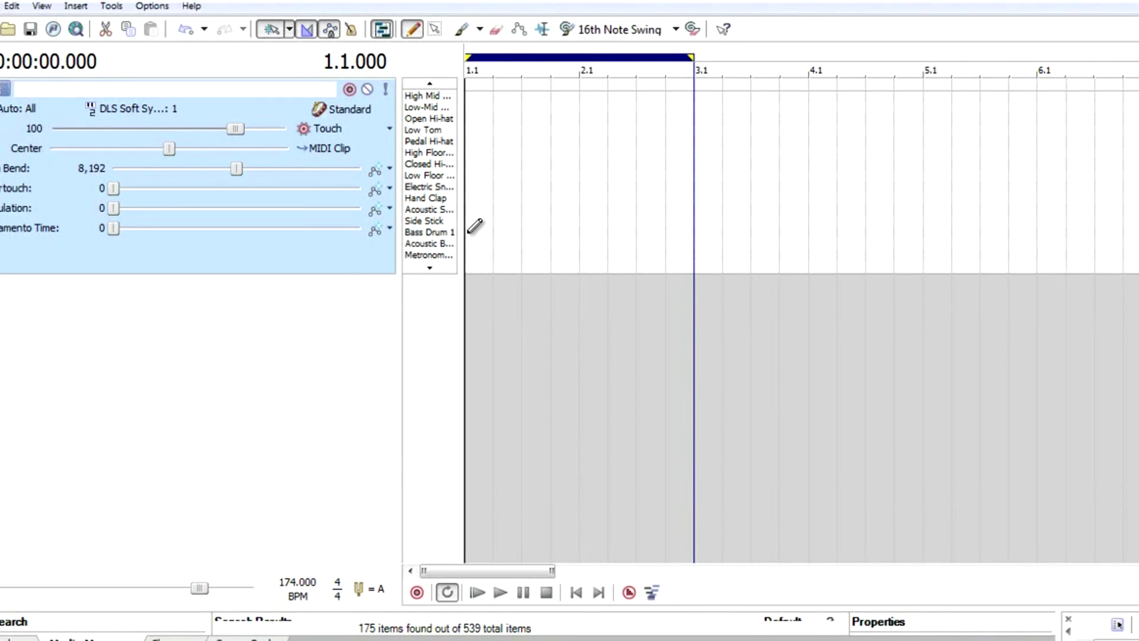
# Step: Draw a MIDI clip with bass drum hits at 1.1 and 2.1 and mid-bar snare hits
pyautogui.moveTo(475, 225); pyautogui.dragTo(693, 233)
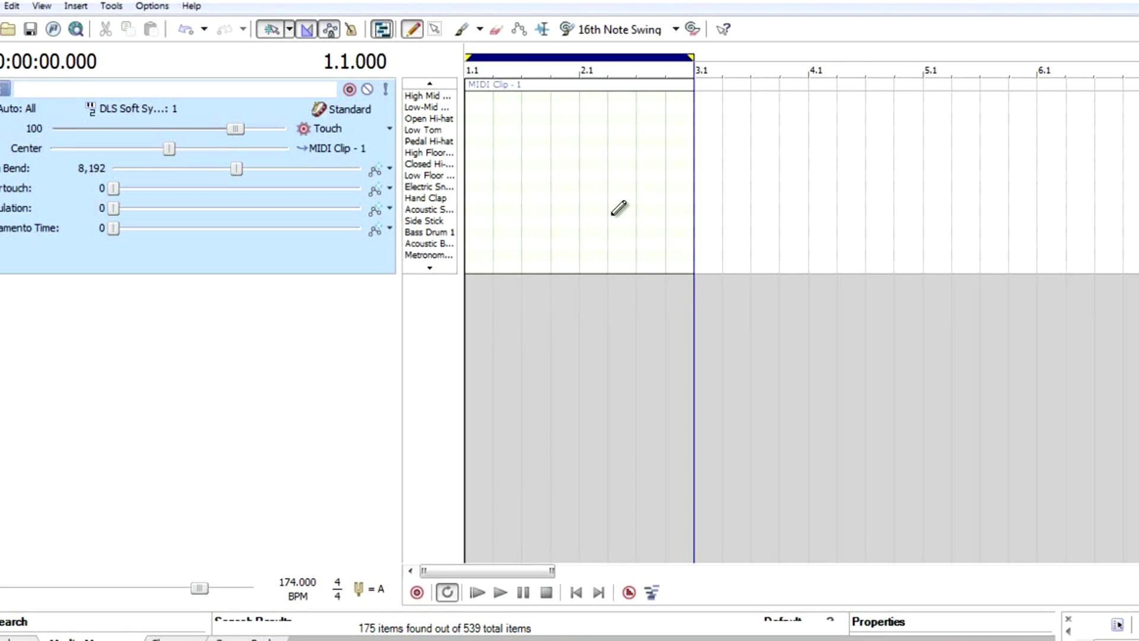
pyautogui.click(469, 232)
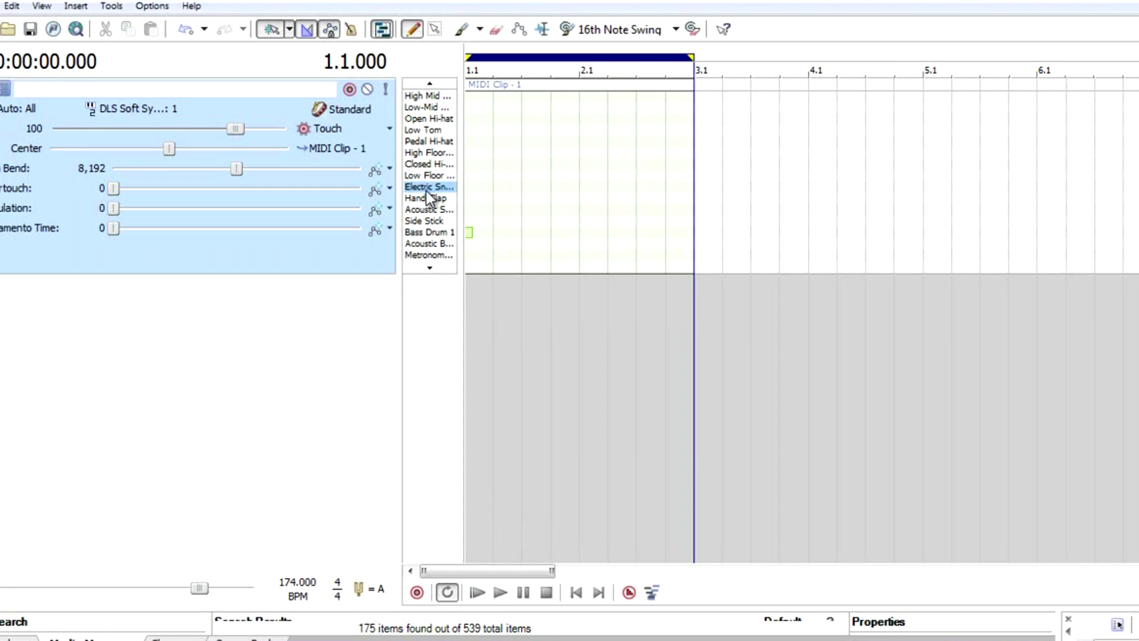
pyautogui.click(525, 187)
pyautogui.click(583, 232)
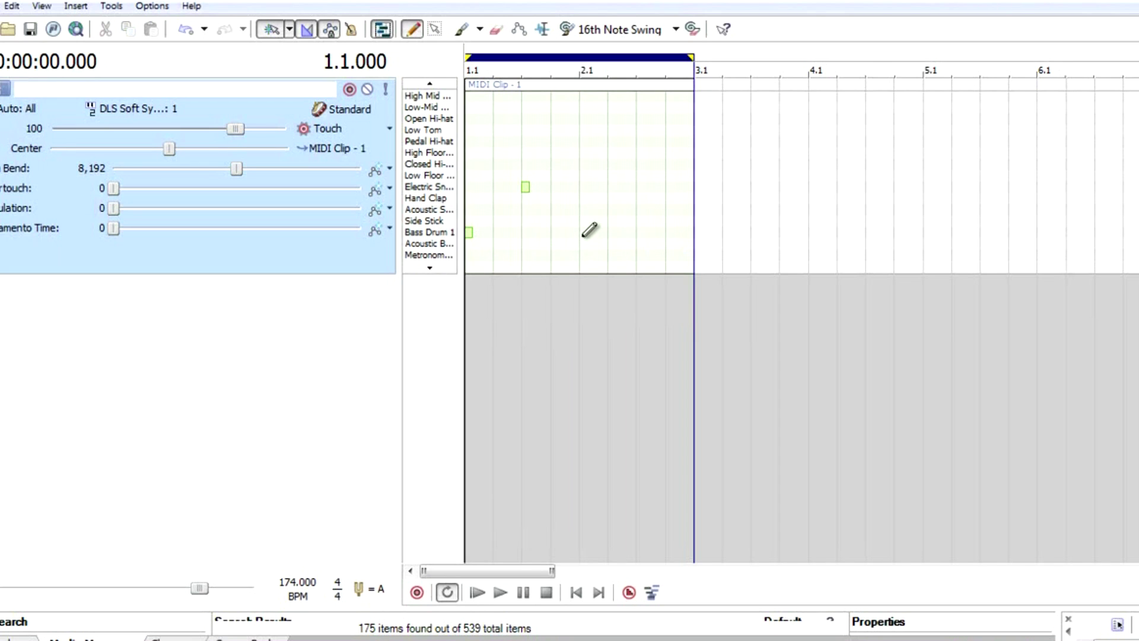
pyautogui.click(640, 187)
# Step: Audition the beat, then extend the MIDI clip out to bar 5.1
pyautogui.click(500, 592)
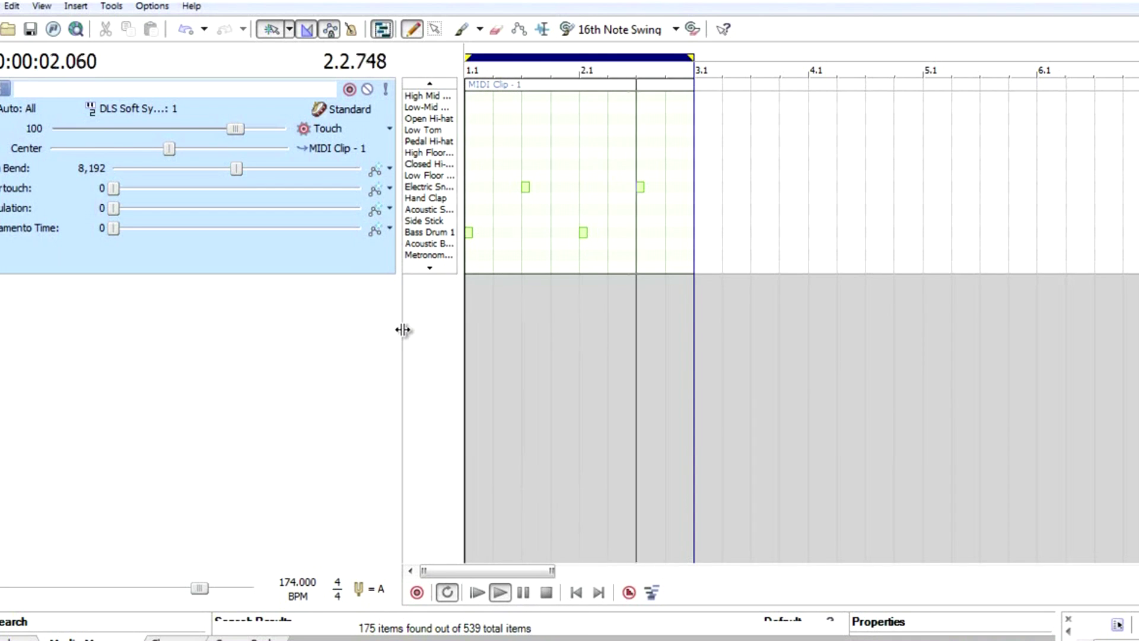
pyautogui.click(546, 592)
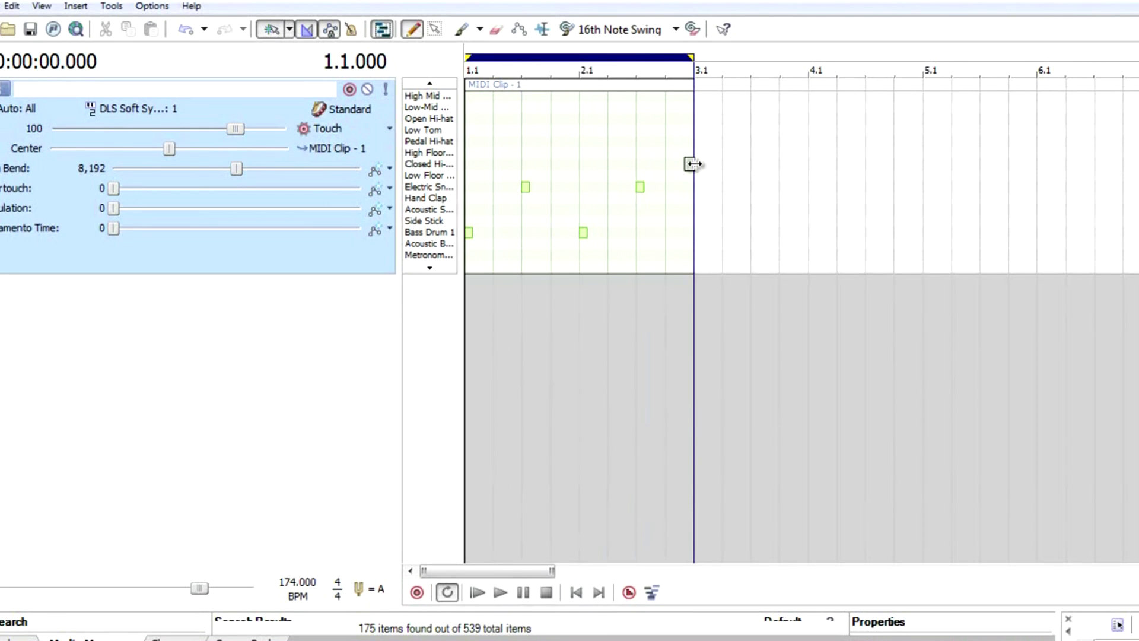
pyautogui.moveTo(692, 162); pyautogui.dragTo(923, 232)
# Step: Paint Pedal Hi-hat 16th notes from bar 1.1 across all four bars and audition the pattern
pyautogui.press('space')
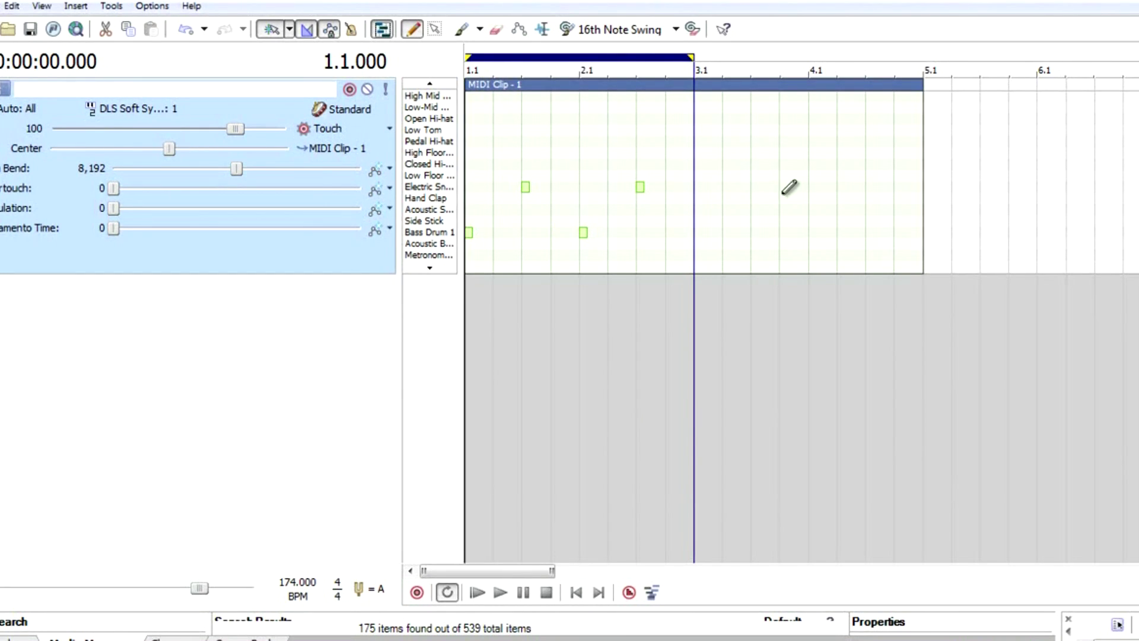
pyautogui.click(546, 592)
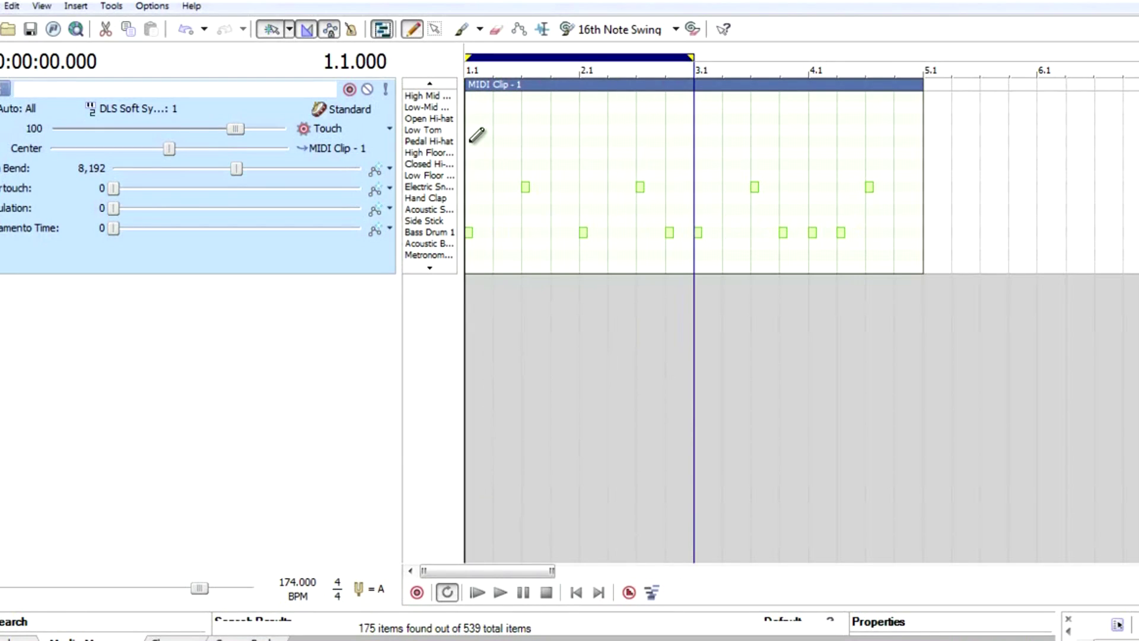
pyautogui.click(473, 141)
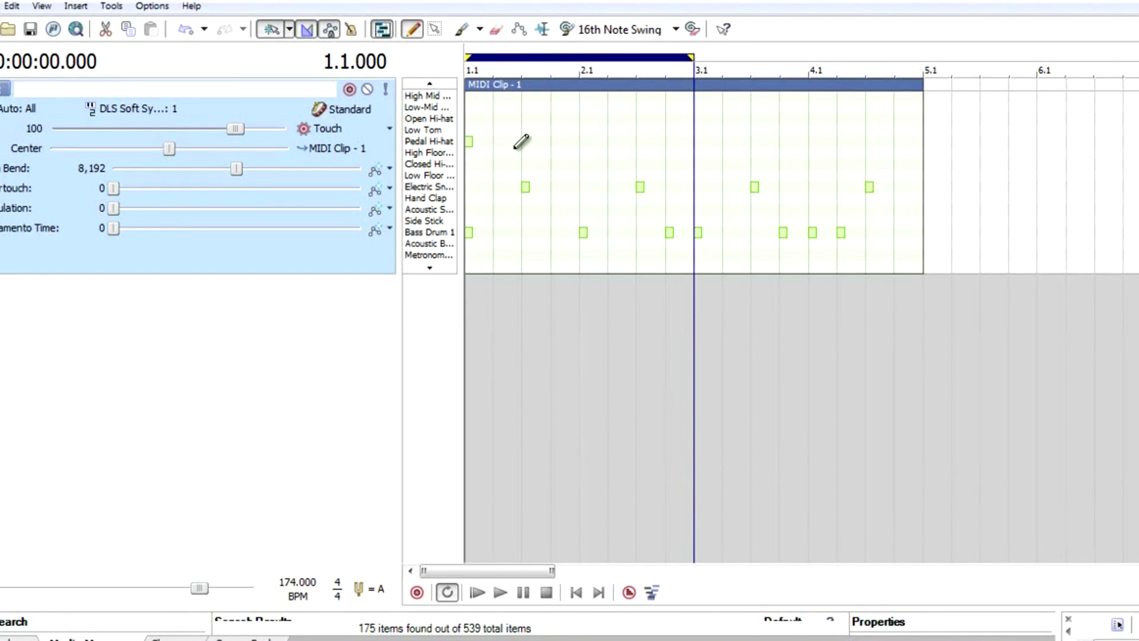
pyautogui.moveTo(521, 141); pyautogui.dragTo(899, 142)
pyautogui.press('space')
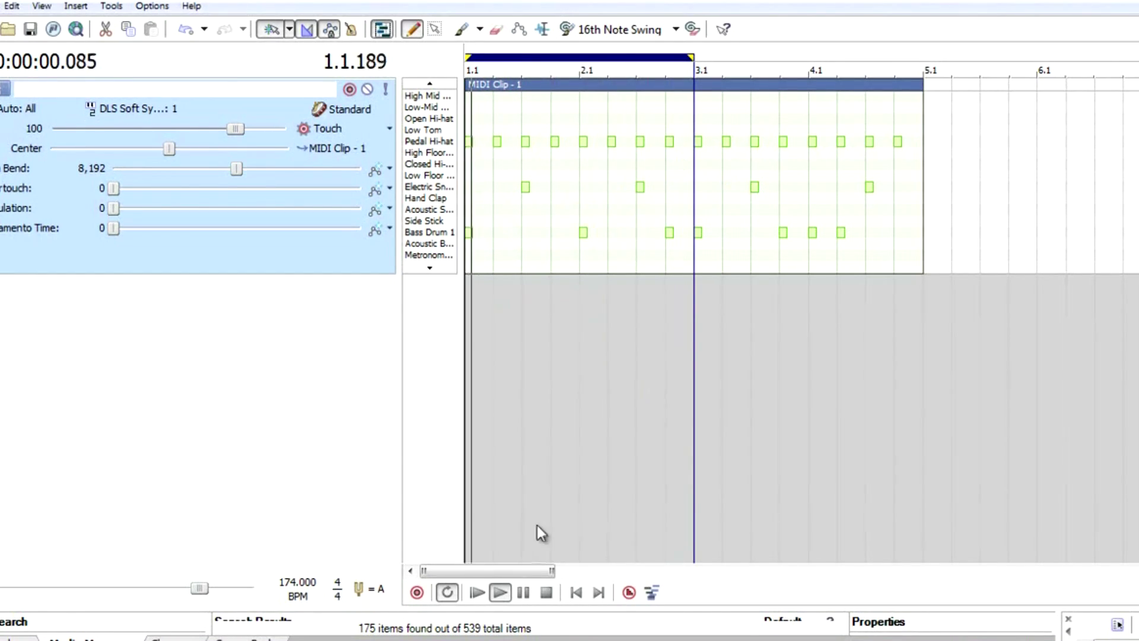
pyautogui.click(546, 592)
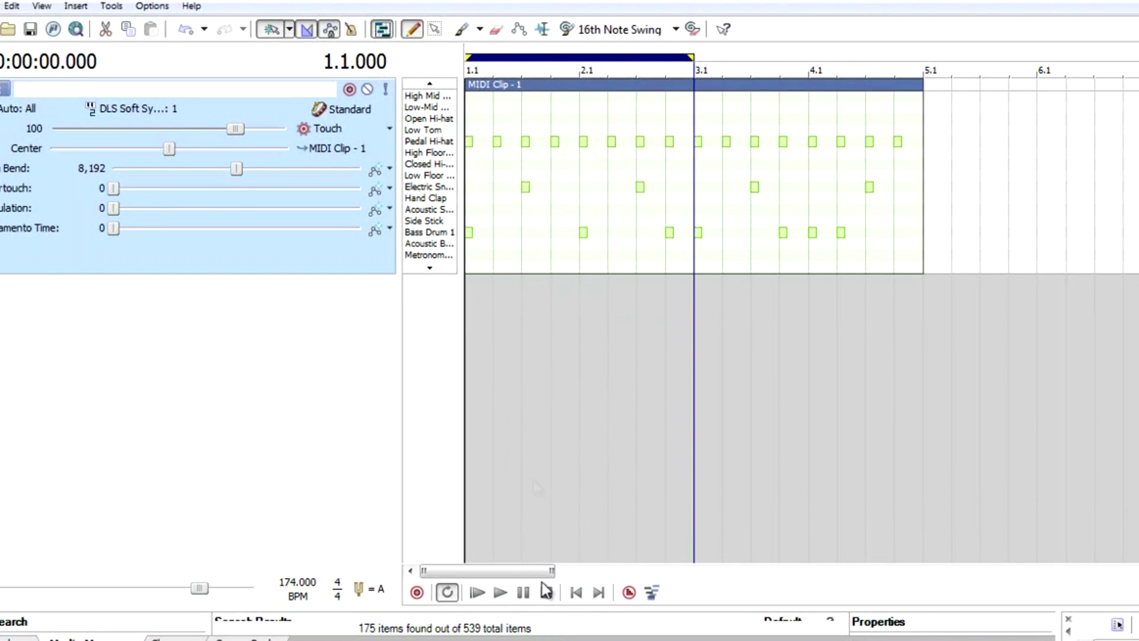
pyautogui.click(435, 29)
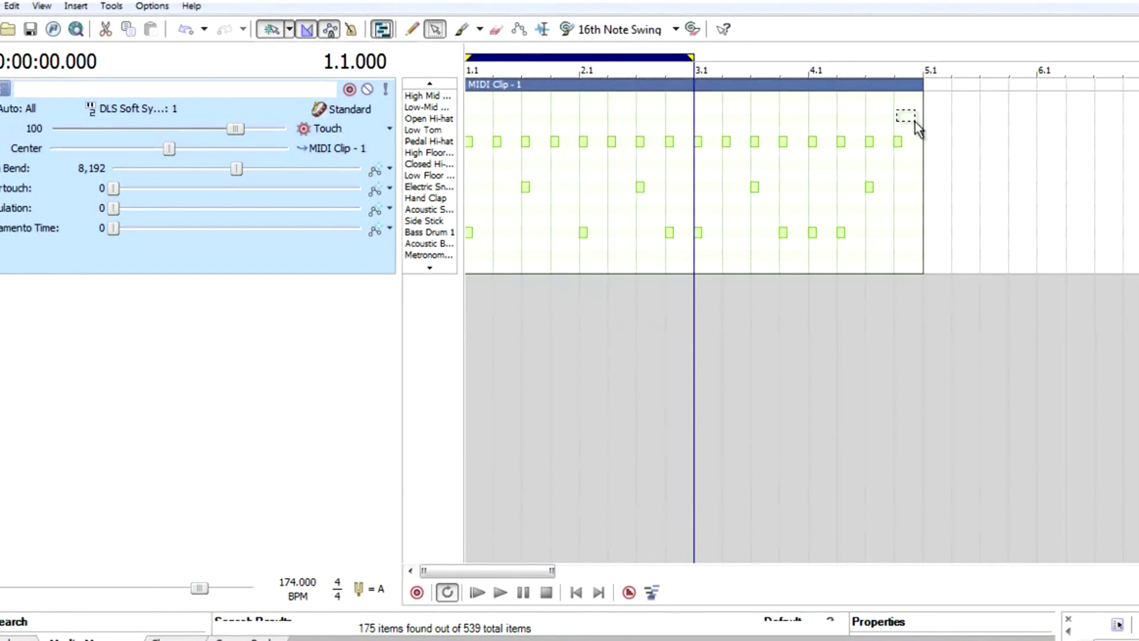
# Step: Select all drum notes, set their velocity to maximum, and play the clip
pyautogui.moveTo(914, 122); pyautogui.dragTo(460, 262)
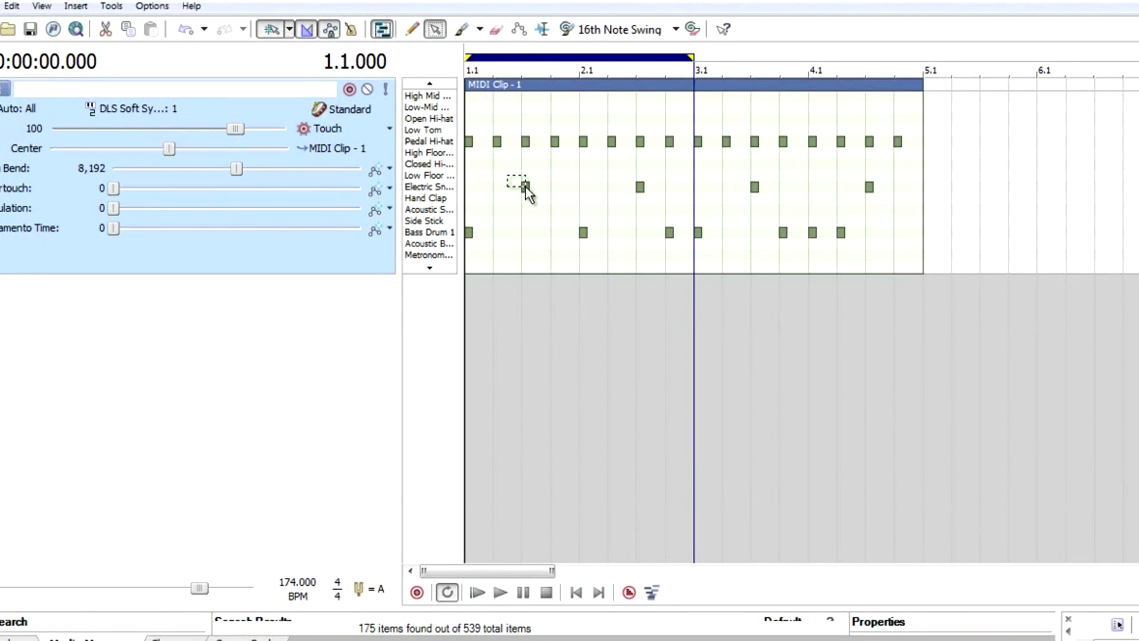
pyautogui.rightClick(526, 187)
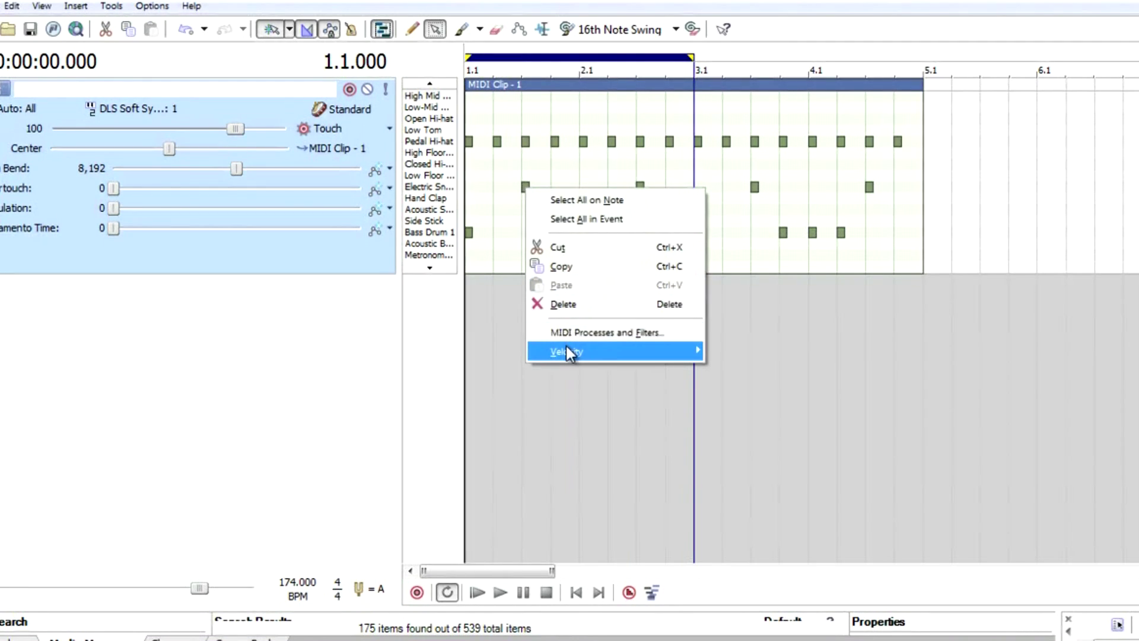
pyautogui.click(724, 350)
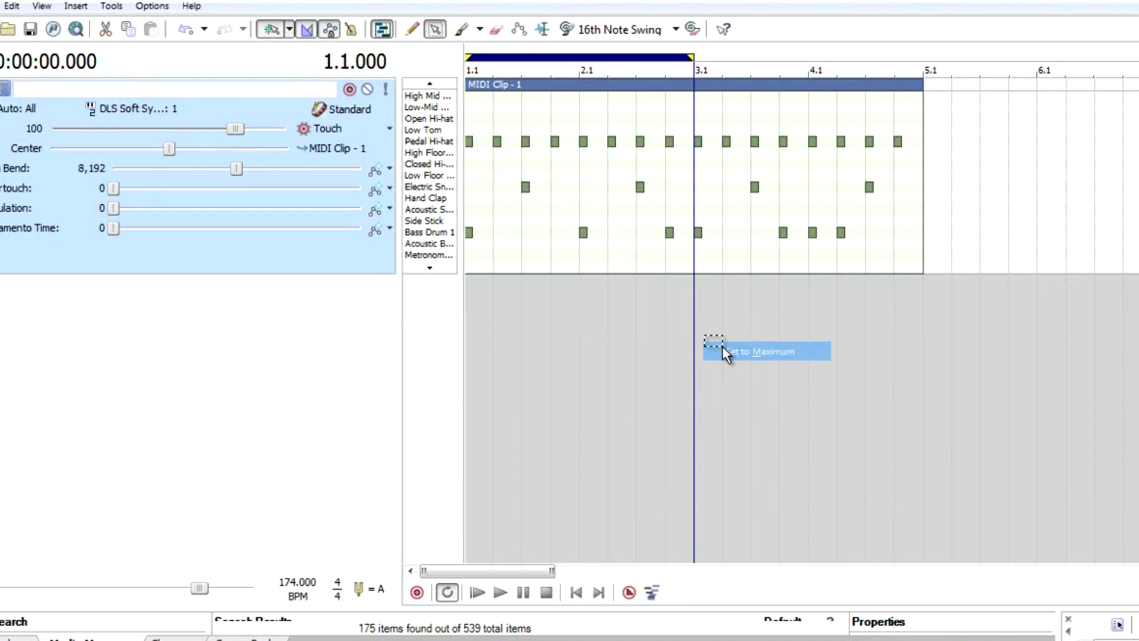
pyautogui.click(499, 593)
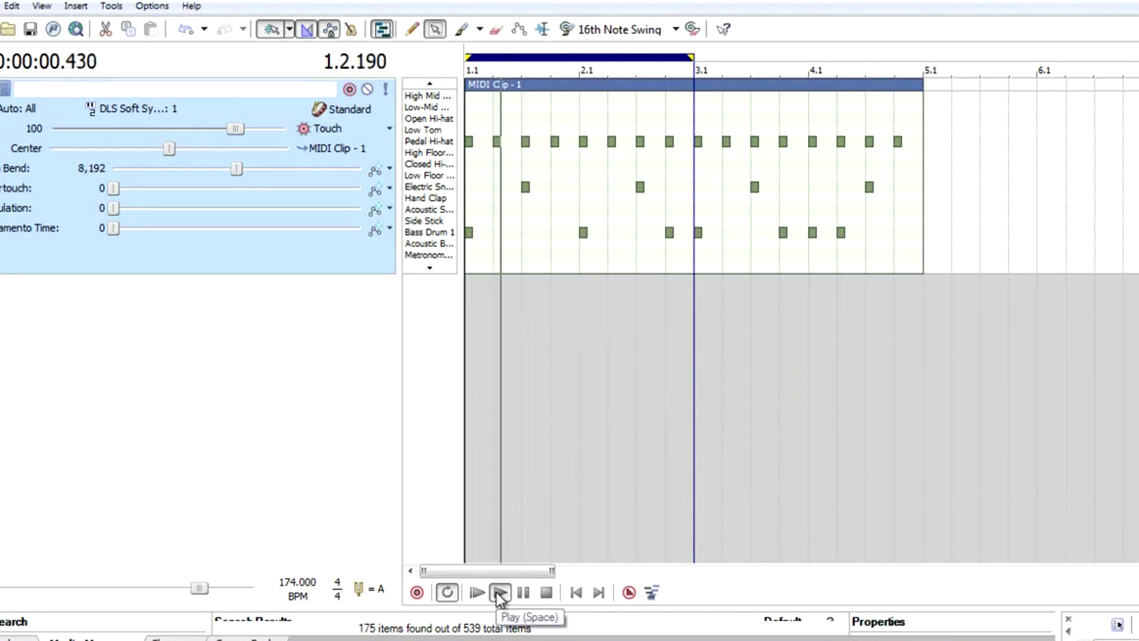
# Step: Preview 160 BMP 2.wav in the enlarged search results and add it as an audio track
pyautogui.click(544, 590)
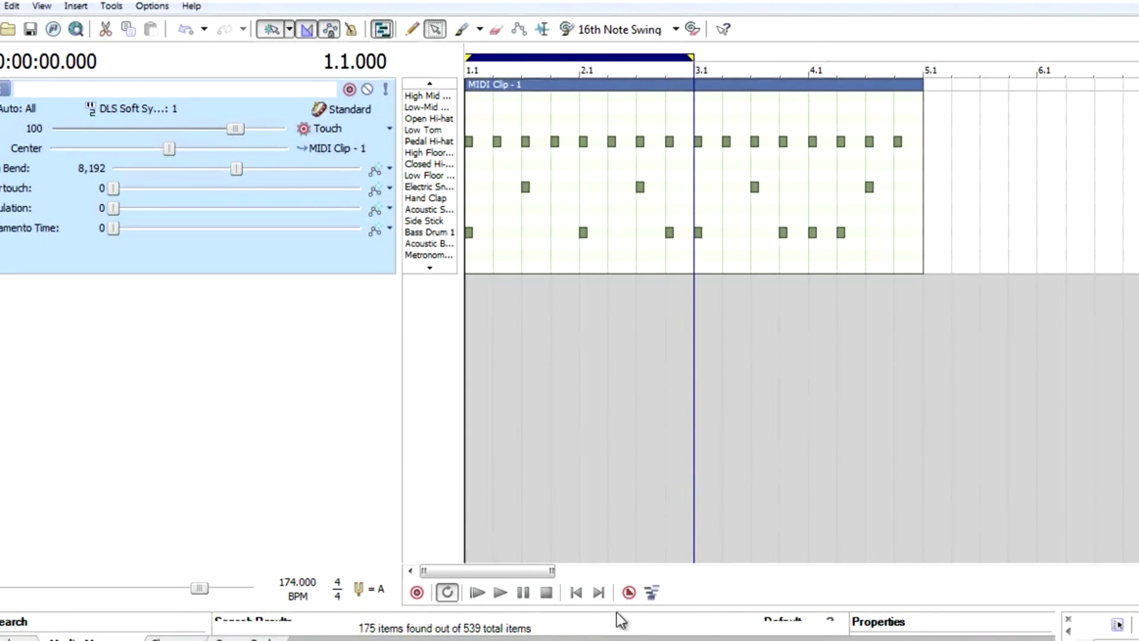
pyautogui.moveTo(680, 610); pyautogui.dragTo(654, 276)
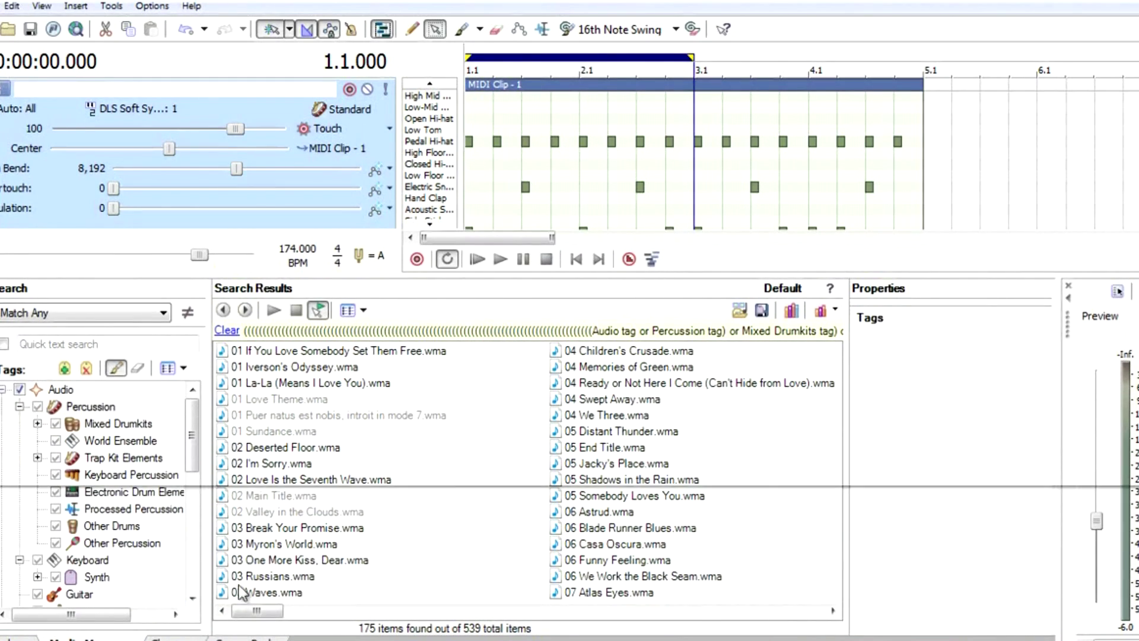
pyautogui.moveTo(257, 611); pyautogui.dragTo(365, 611)
pyautogui.click(579, 529)
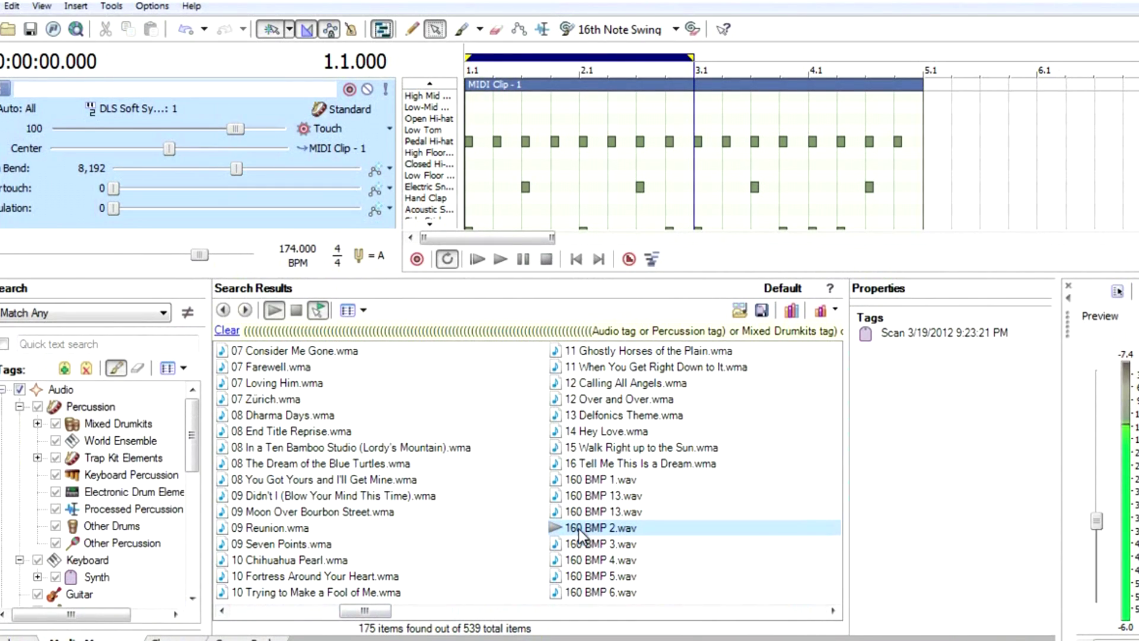
pyautogui.doubleClick(579, 528)
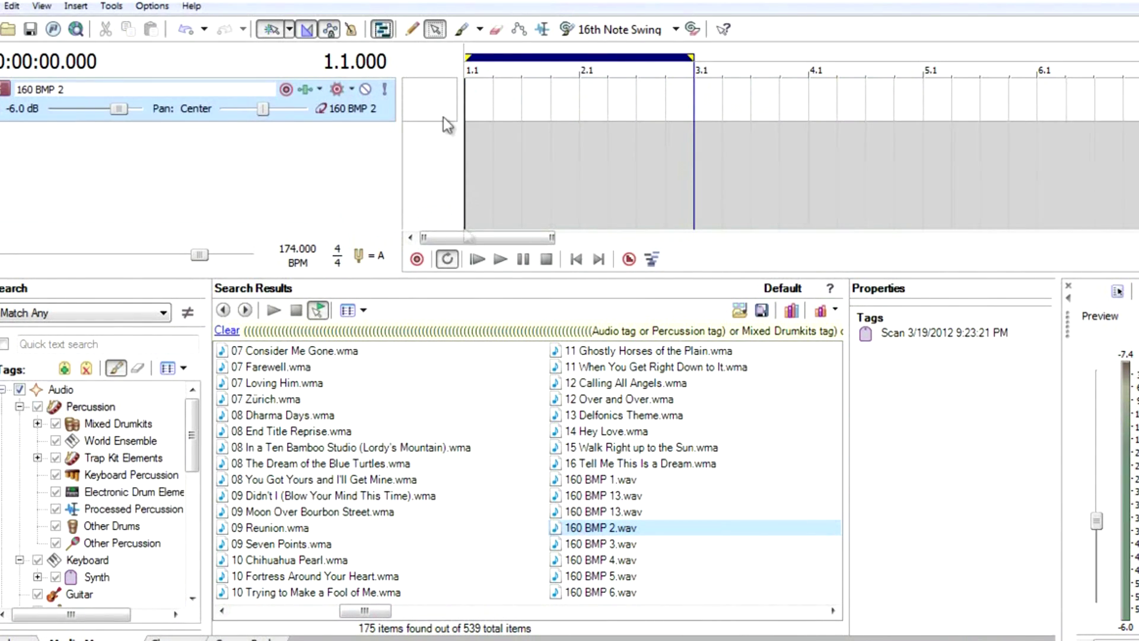
pyautogui.click(412, 30)
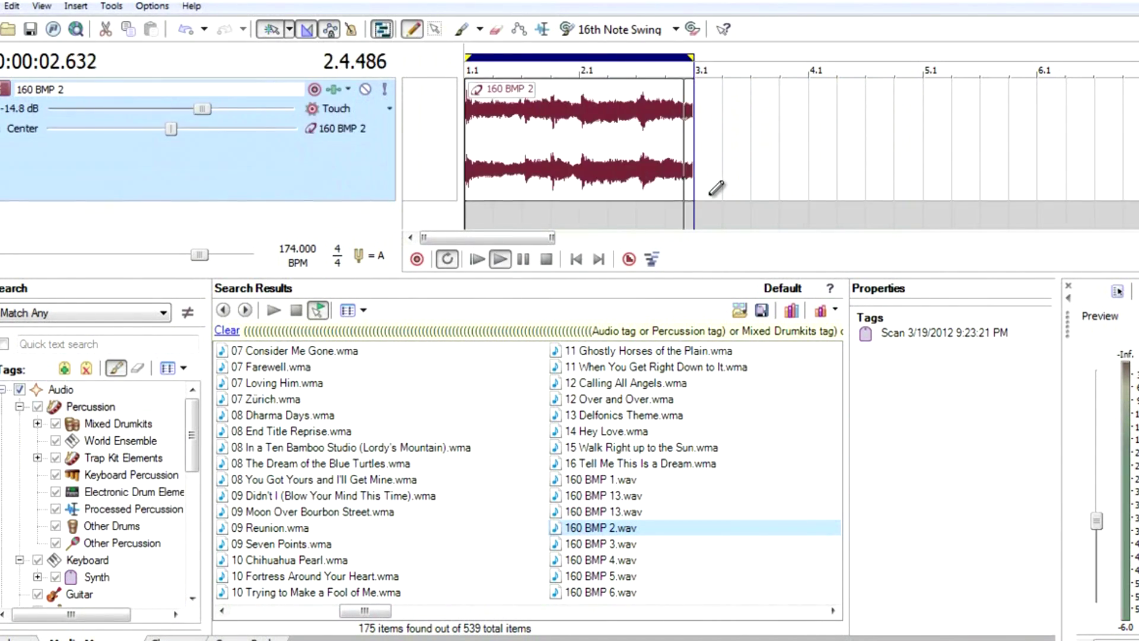
pyautogui.click(547, 260)
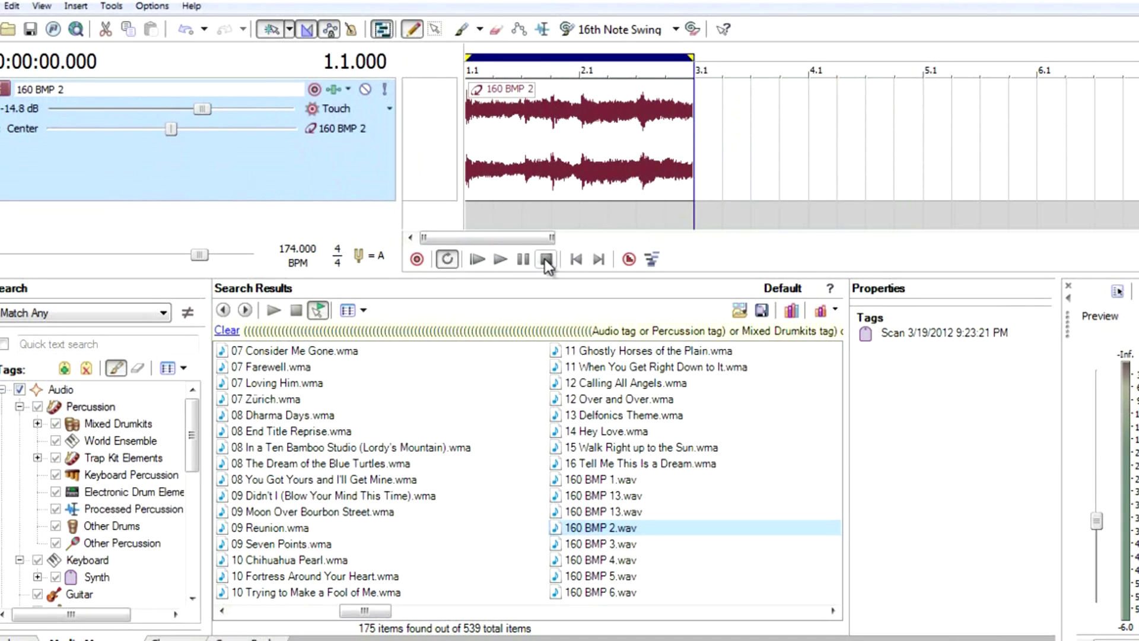
pyautogui.click(330, 91)
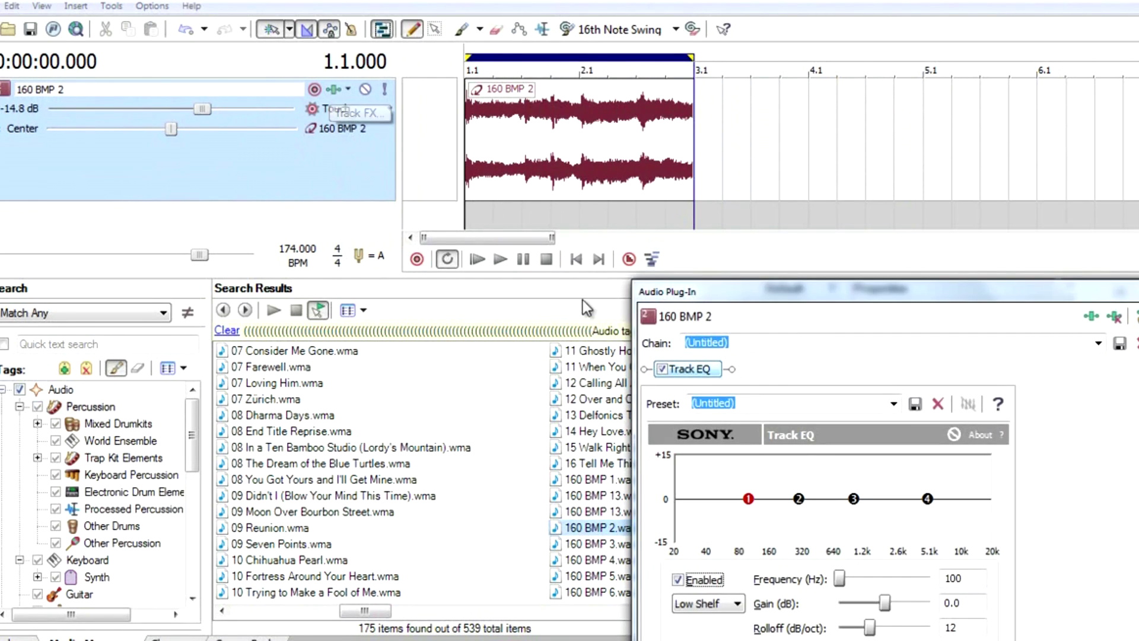
# Step: Set a low-shelf cut and a +10.1 dB boost at 854 Hz over 2.1 octaves
pyautogui.moveTo(818, 292); pyautogui.dragTo(784, 112)
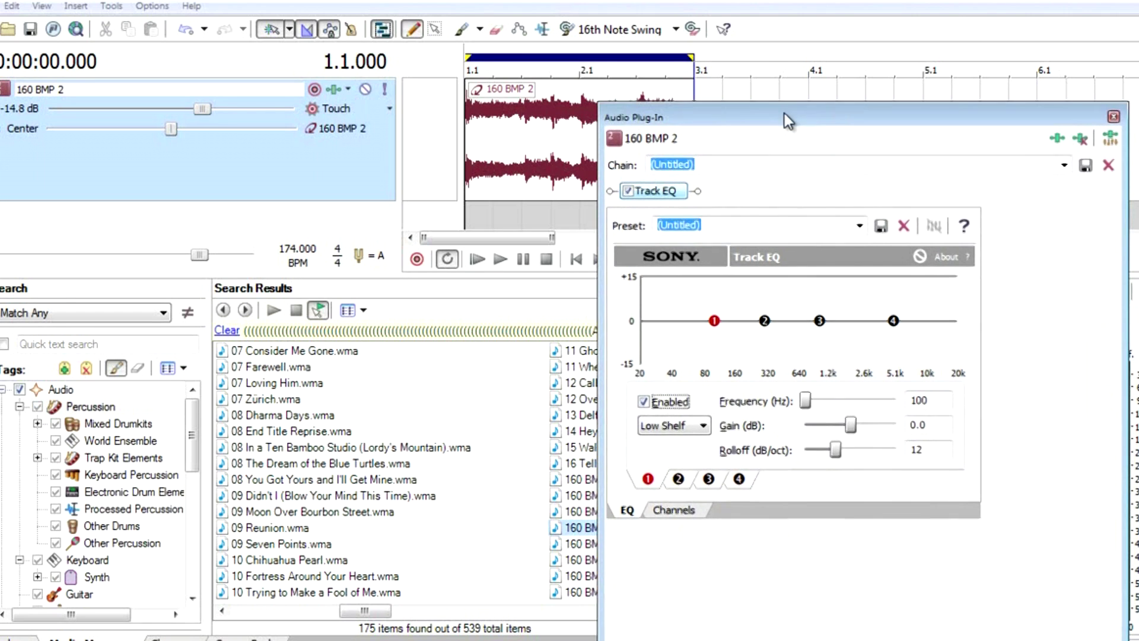
pyautogui.moveTo(717, 327); pyautogui.dragTo(708, 373)
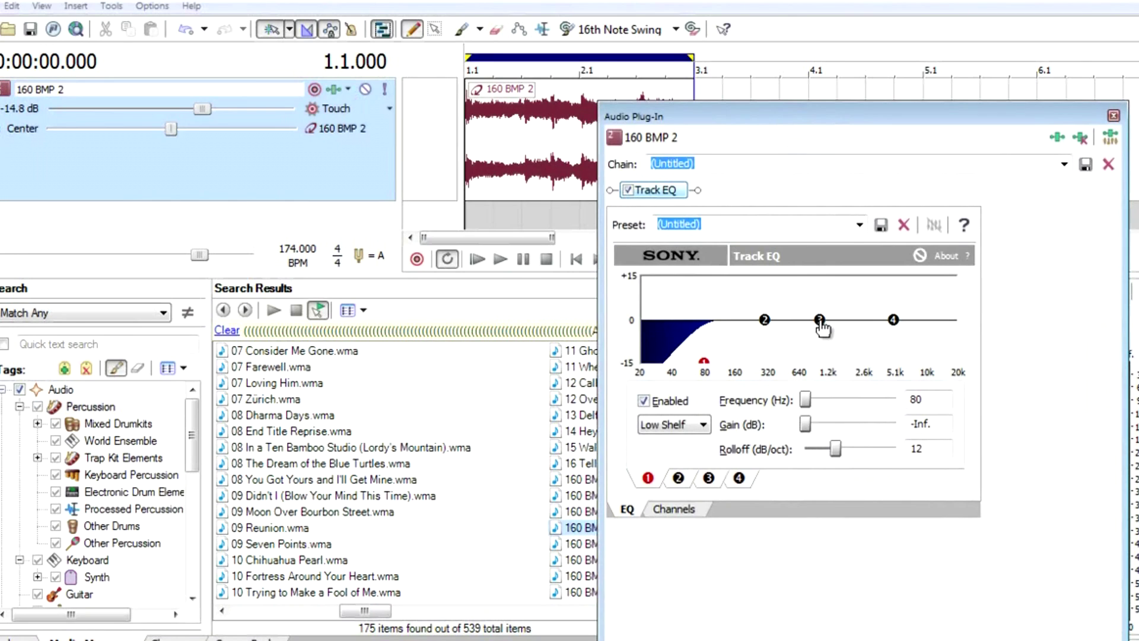
pyautogui.moveTo(820, 321); pyautogui.dragTo(817, 299)
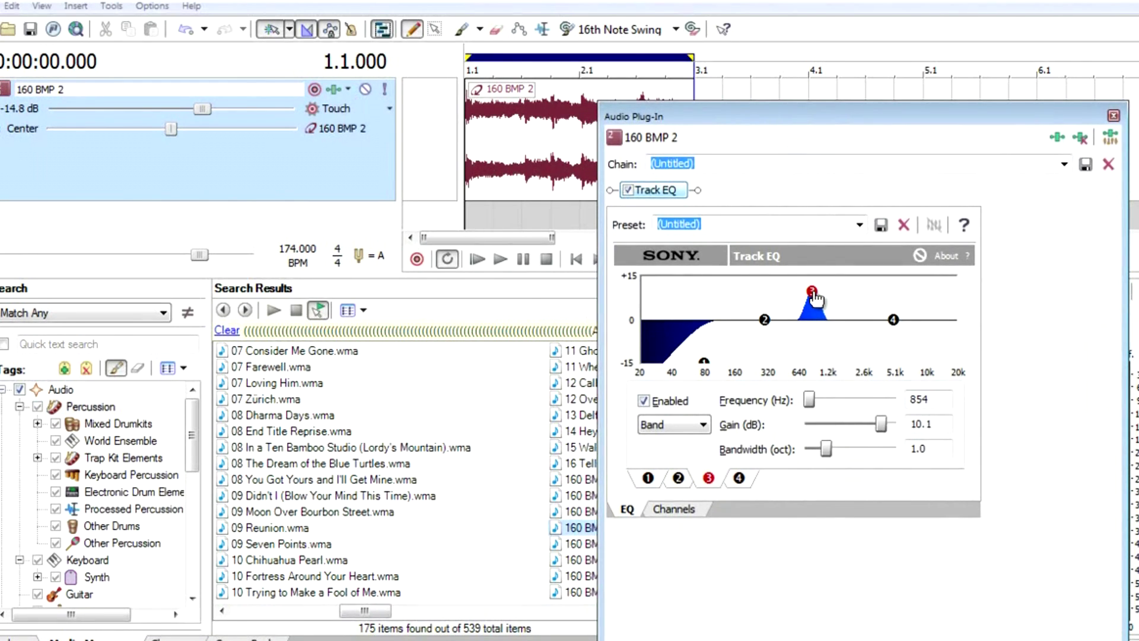
pyautogui.moveTo(831, 448); pyautogui.dragTo(857, 450)
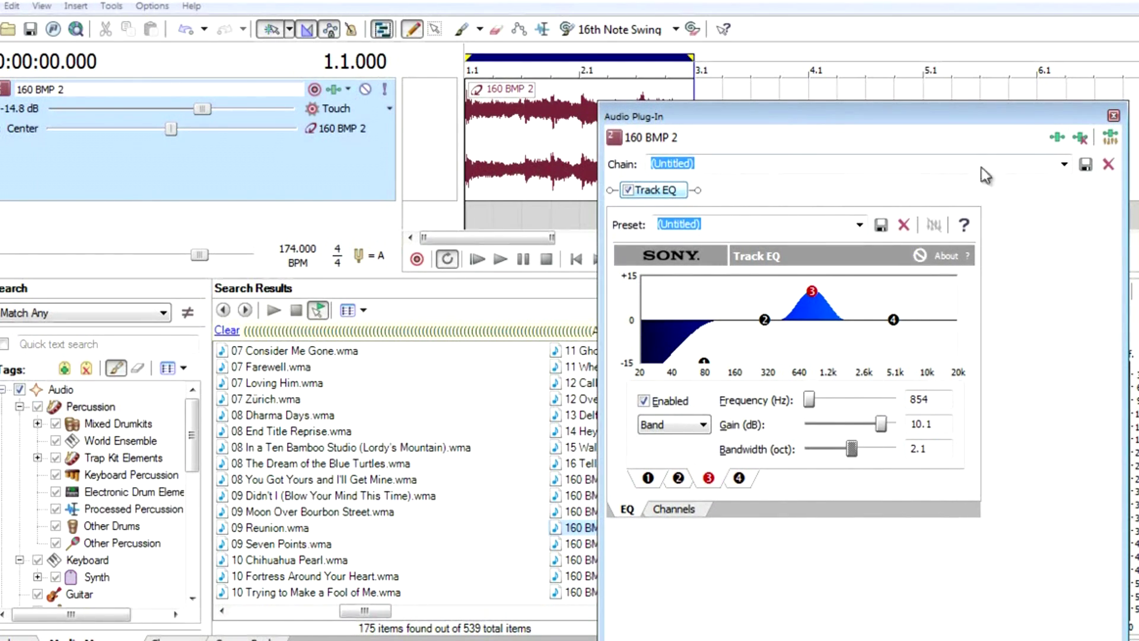
pyautogui.click(1113, 116)
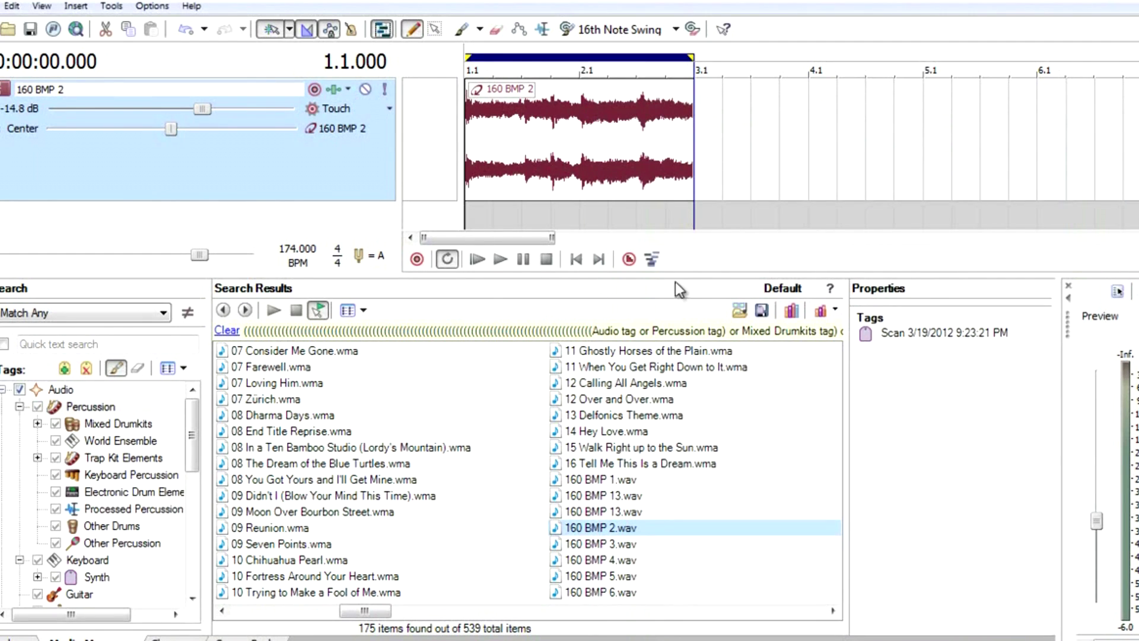
# Step: Lower the 160 BMP 2 track volume from -14.8 to -17.1 dB during playback and enlarge the track area
pyautogui.click(500, 259)
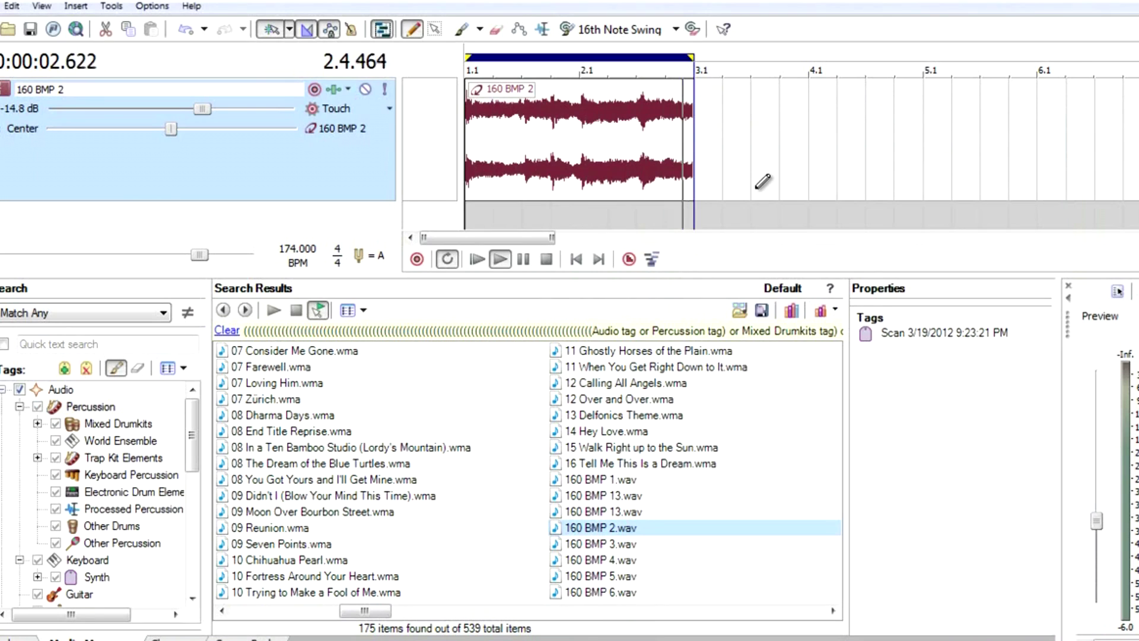
pyautogui.moveTo(201, 107); pyautogui.dragTo(193, 107)
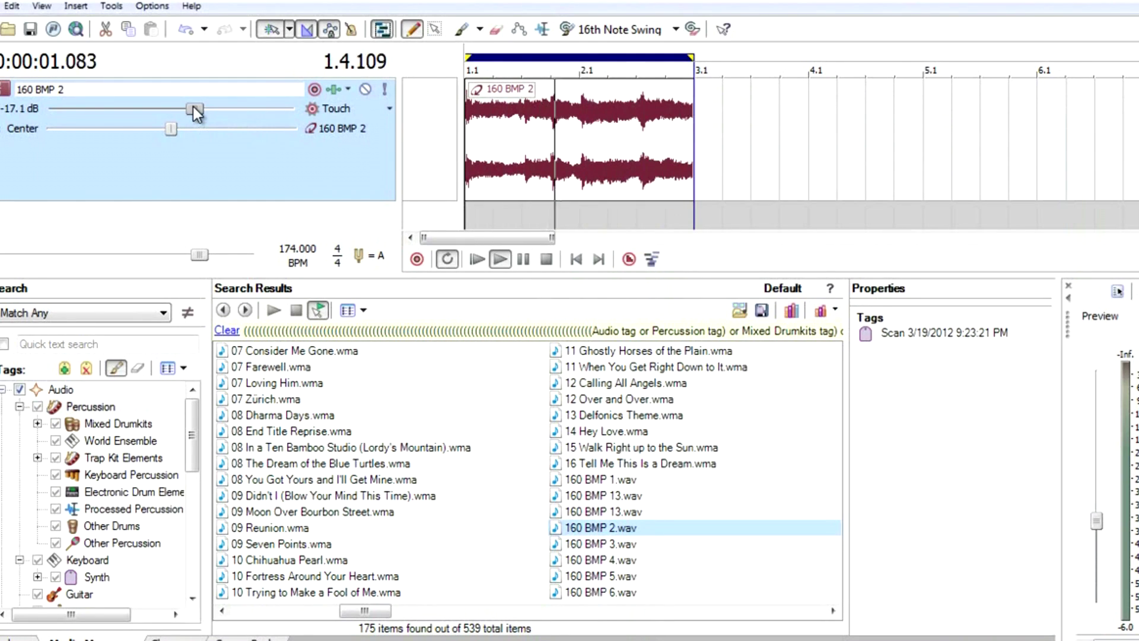
pyautogui.click(547, 260)
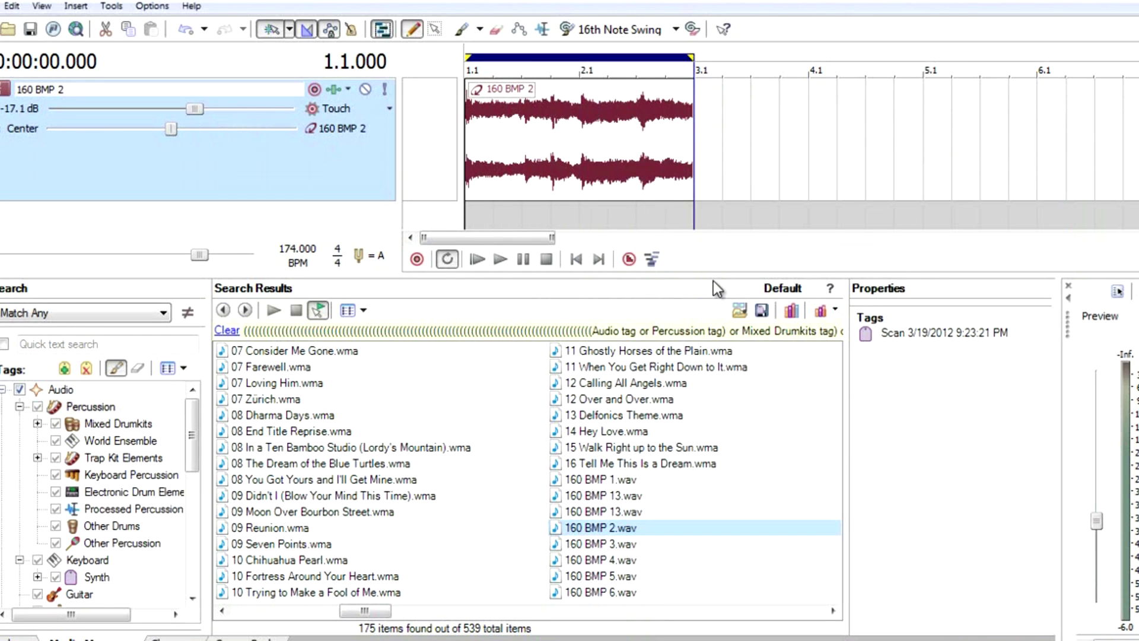
pyautogui.moveTo(713, 280); pyautogui.dragTo(719, 404)
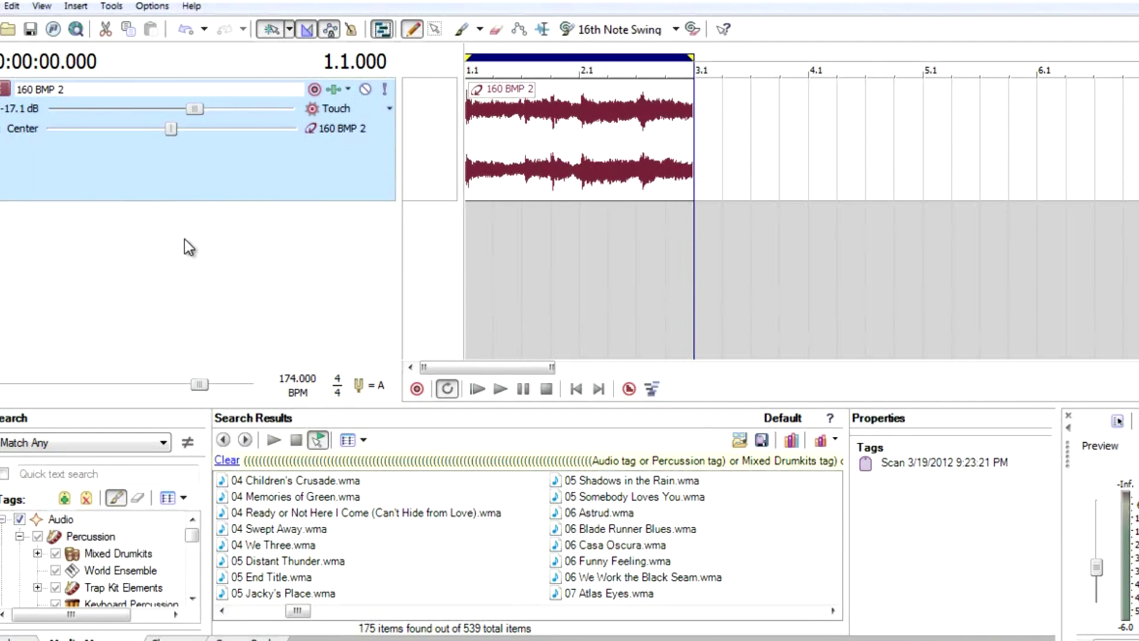
pyautogui.click(81, 6)
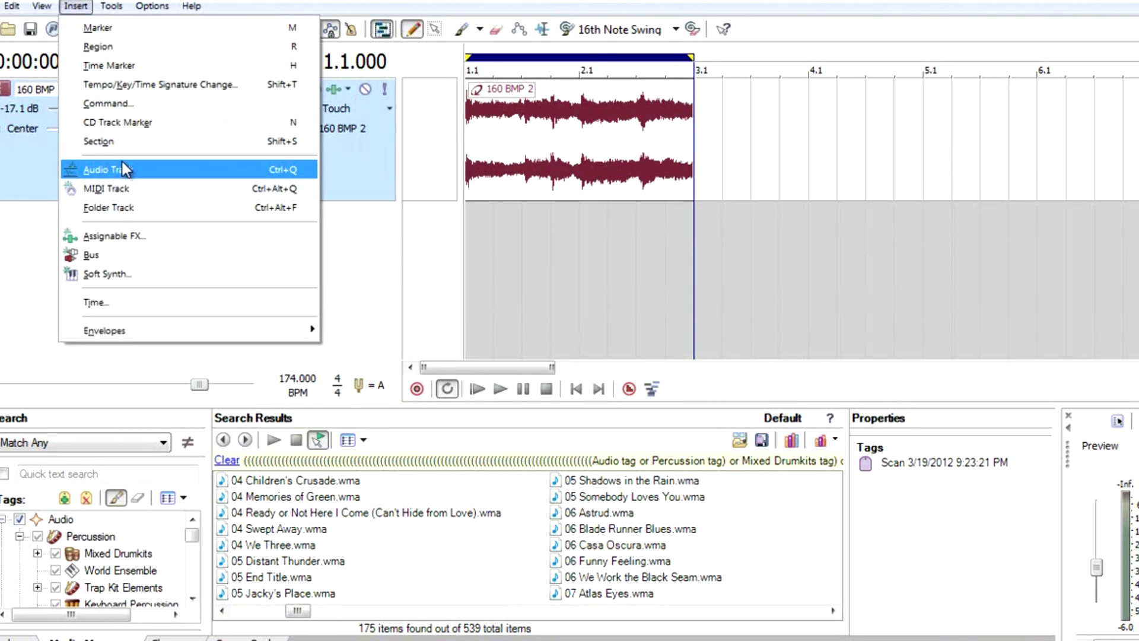
# Step: Insert a MIDI track below 160 BMP 2 and enlarge it to show pitch bend and aftertouch
pyautogui.click(122, 181)
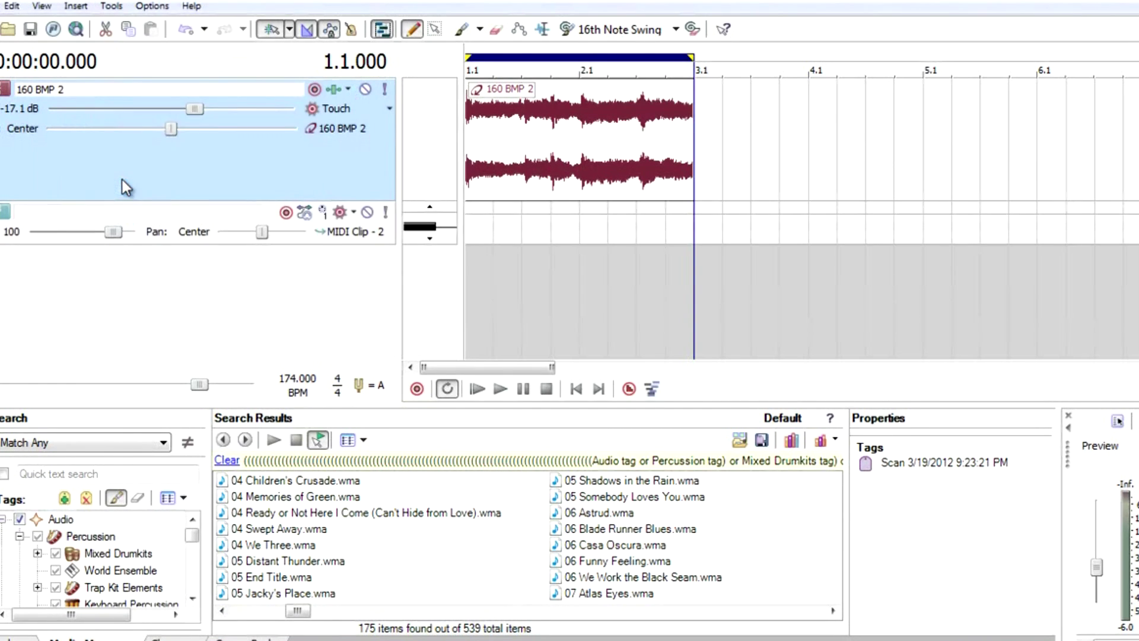
pyautogui.moveTo(178, 246); pyautogui.dragTo(187, 329)
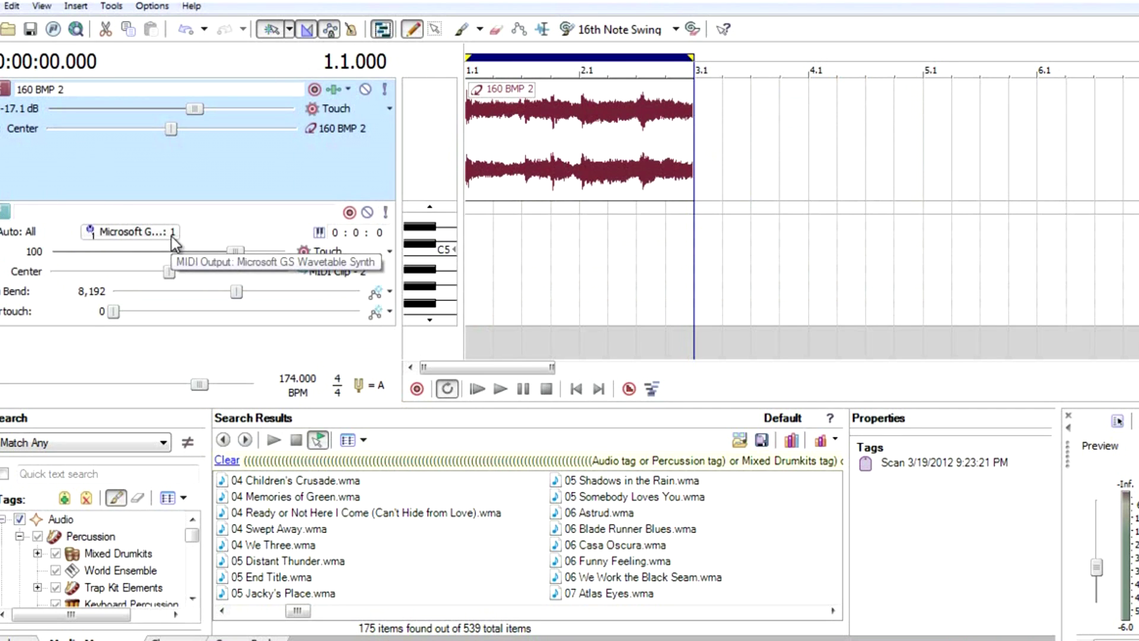
# Step: Send the new MIDI track on channel 2, then begin inserting a soft synth for it
pyautogui.click(154, 235)
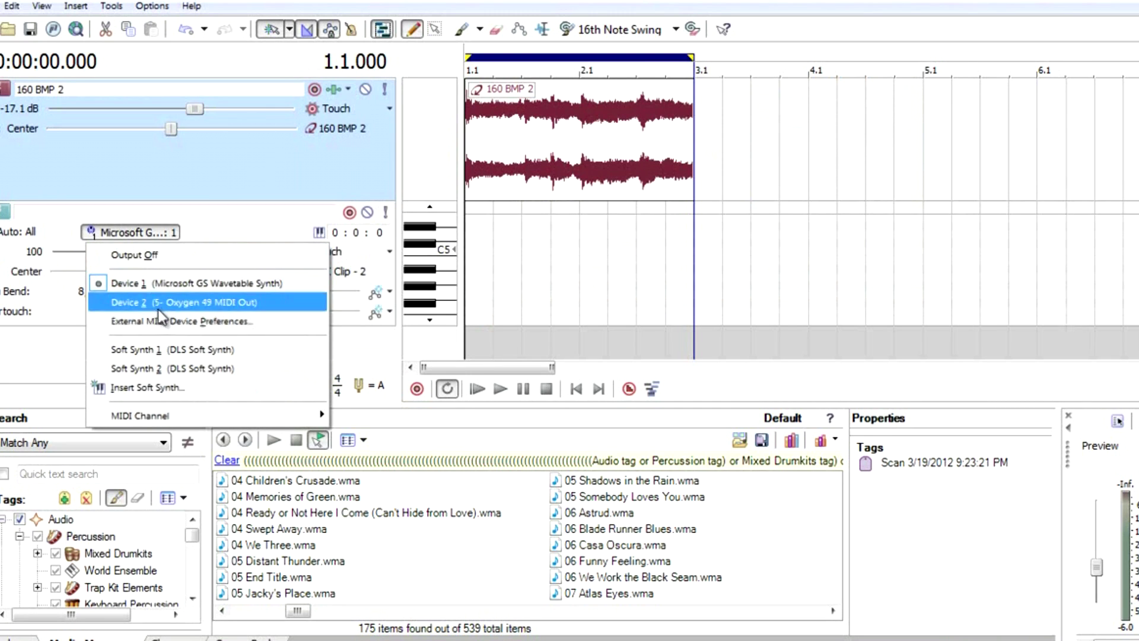
pyautogui.moveTo(194, 414)
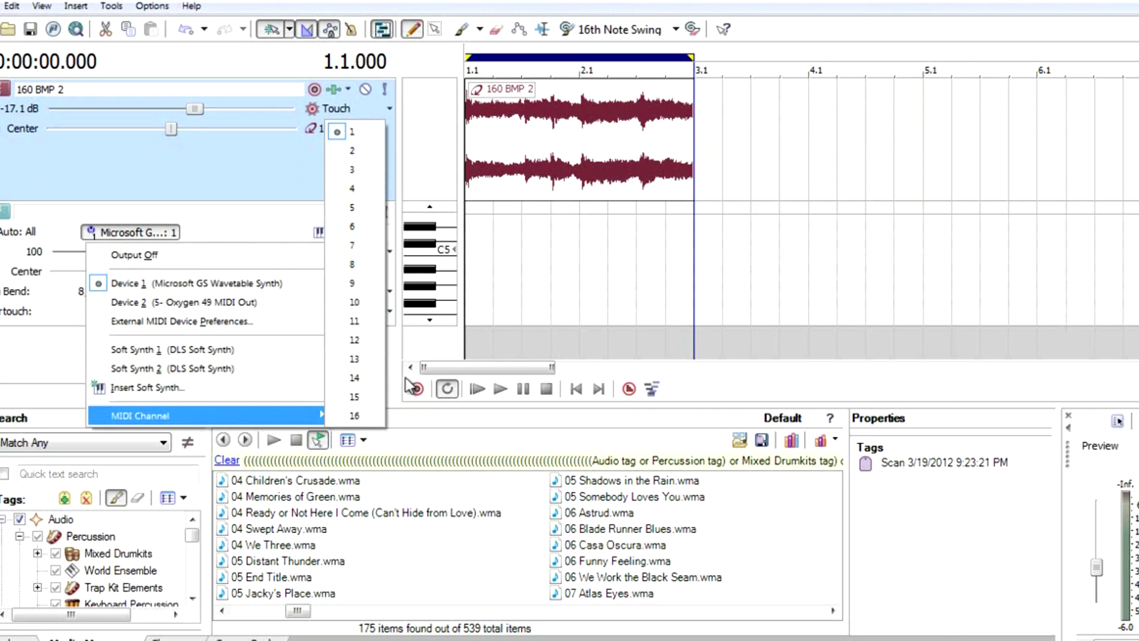
pyautogui.click(356, 151)
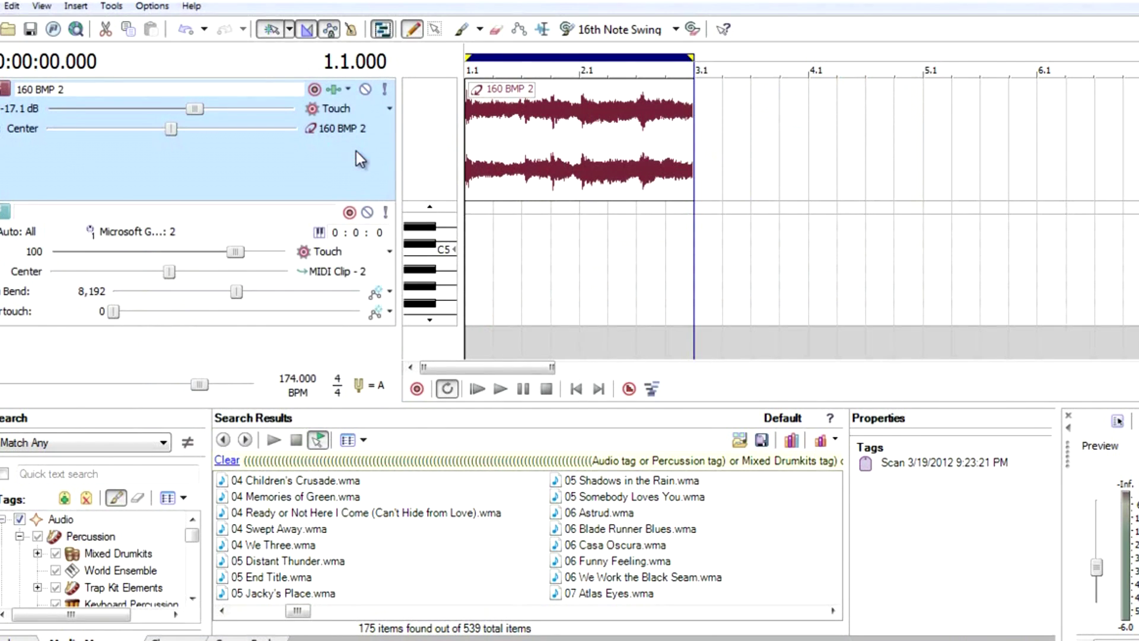
pyautogui.click(122, 232)
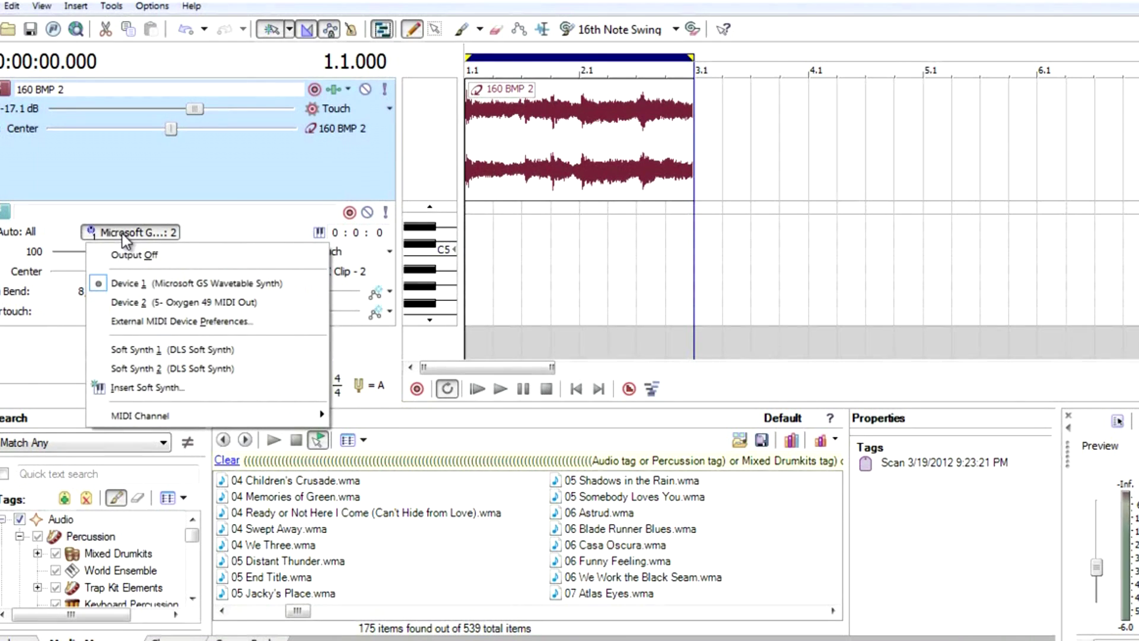
pyautogui.click(159, 387)
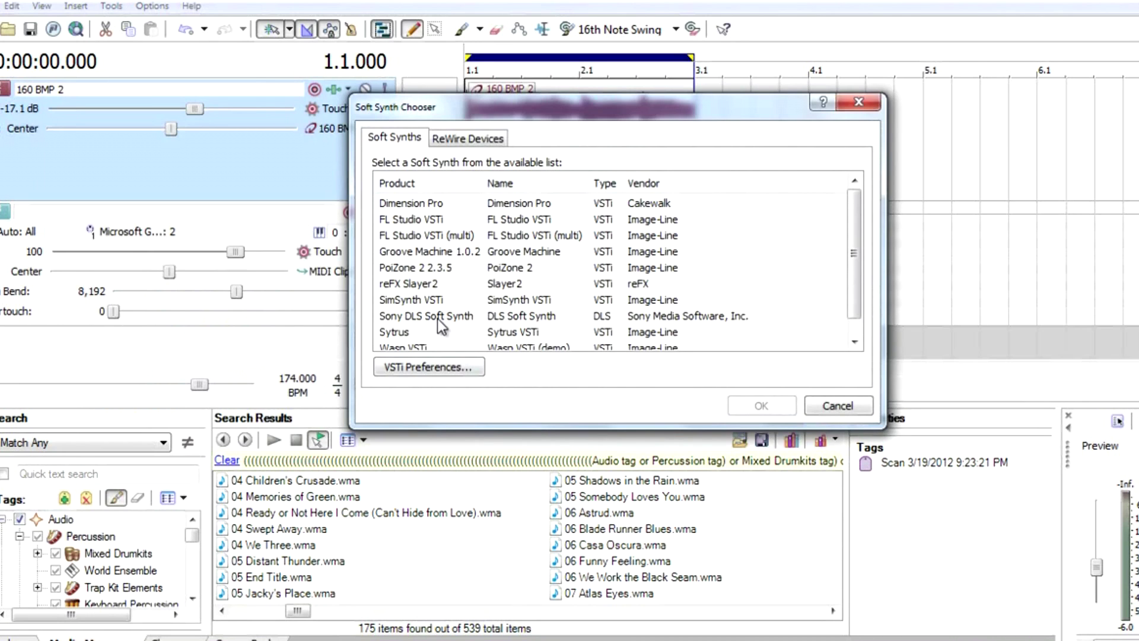
# Step: Route the track to a new Sony DLS Soft Synth and close its properties window
pyautogui.doubleClick(437, 319)
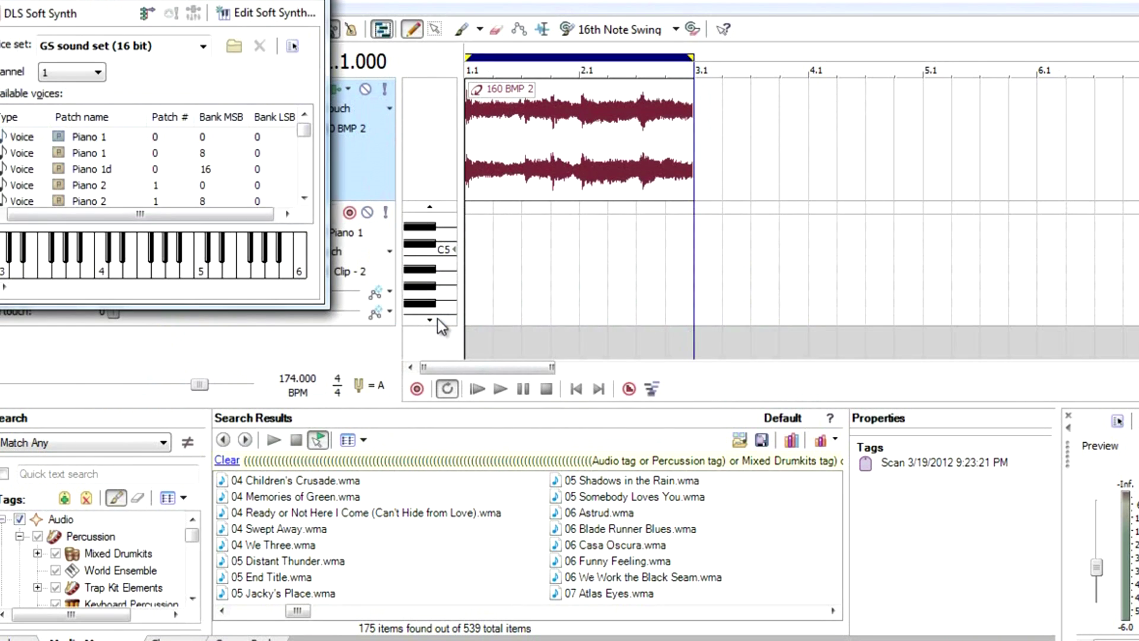
pyautogui.click(312, 4)
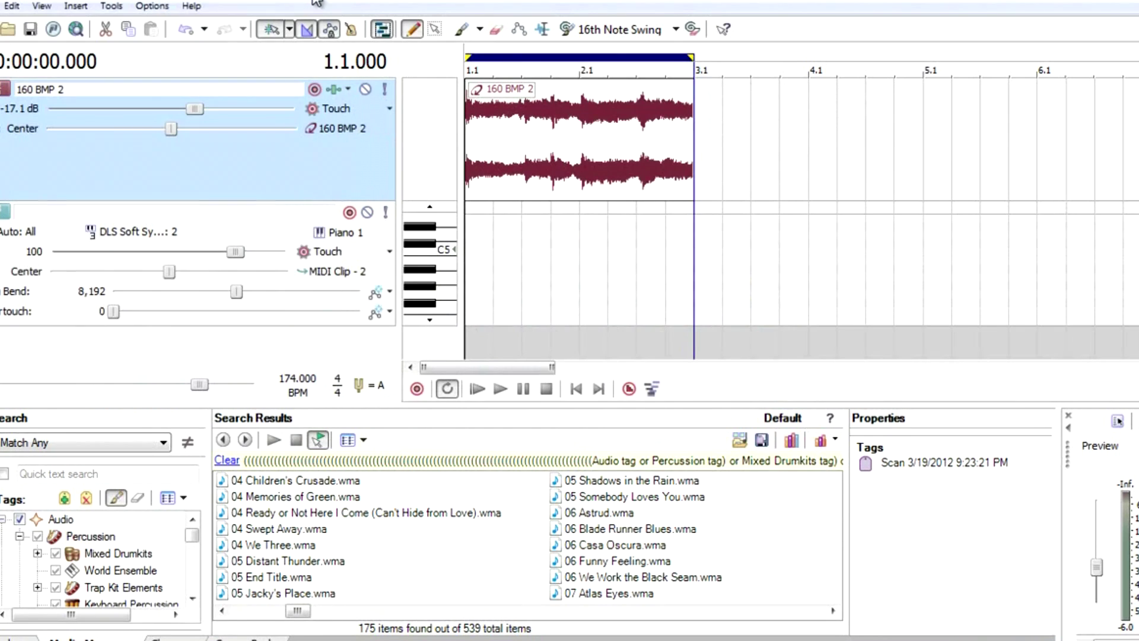
# Step: Switch the track's patch from Piano 1 to Piccolo under the Pipe category
pyautogui.click(345, 233)
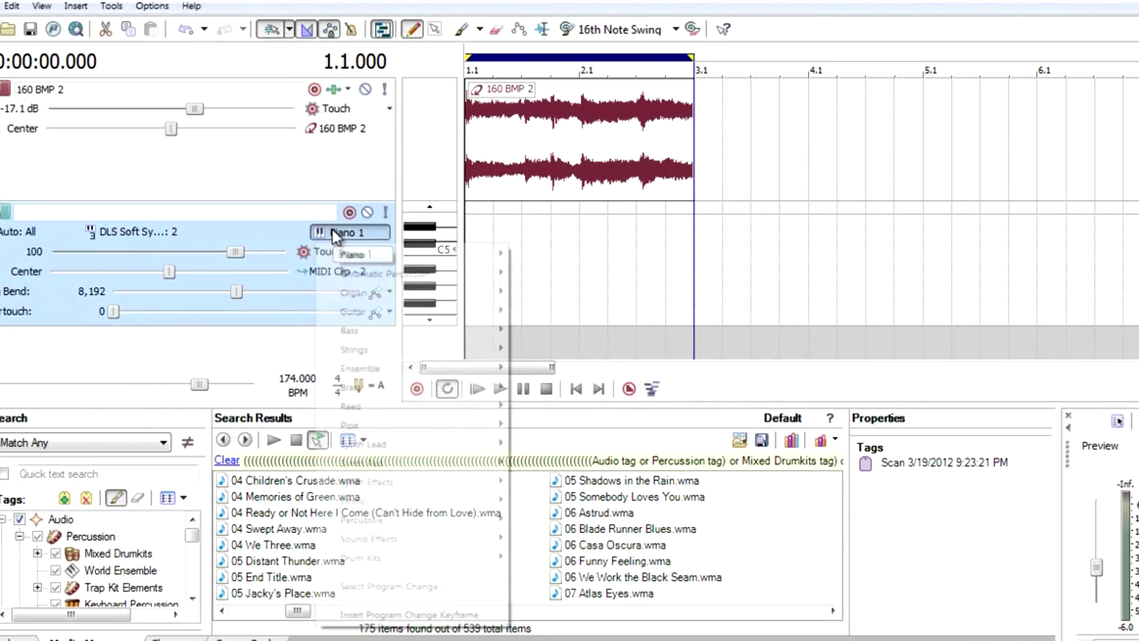
pyautogui.moveTo(372, 315)
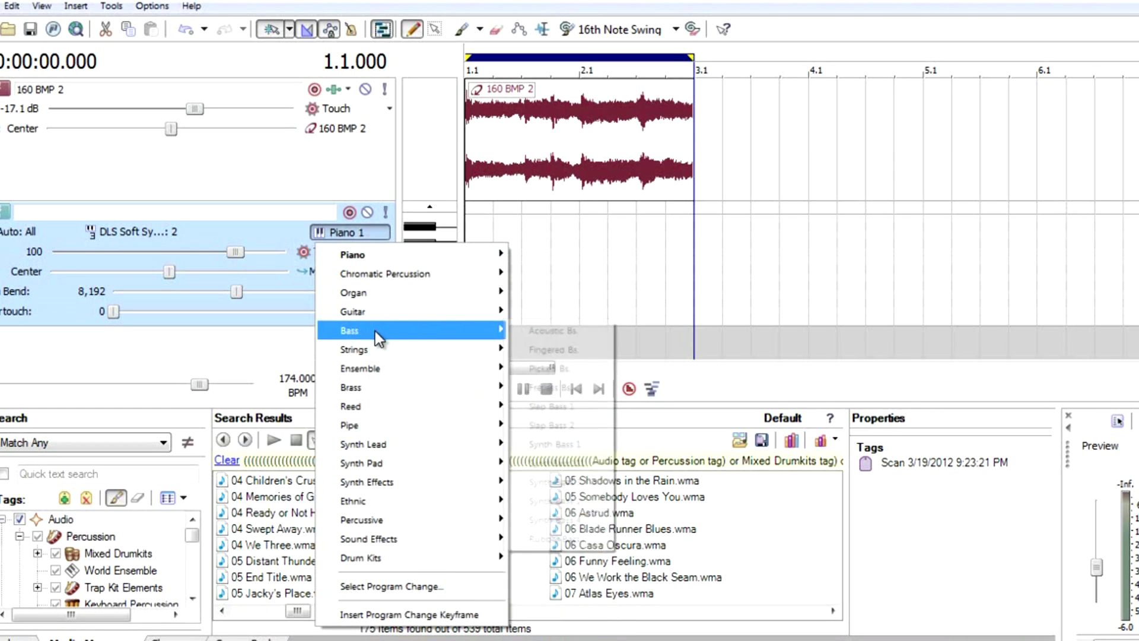
pyautogui.moveTo(378, 351)
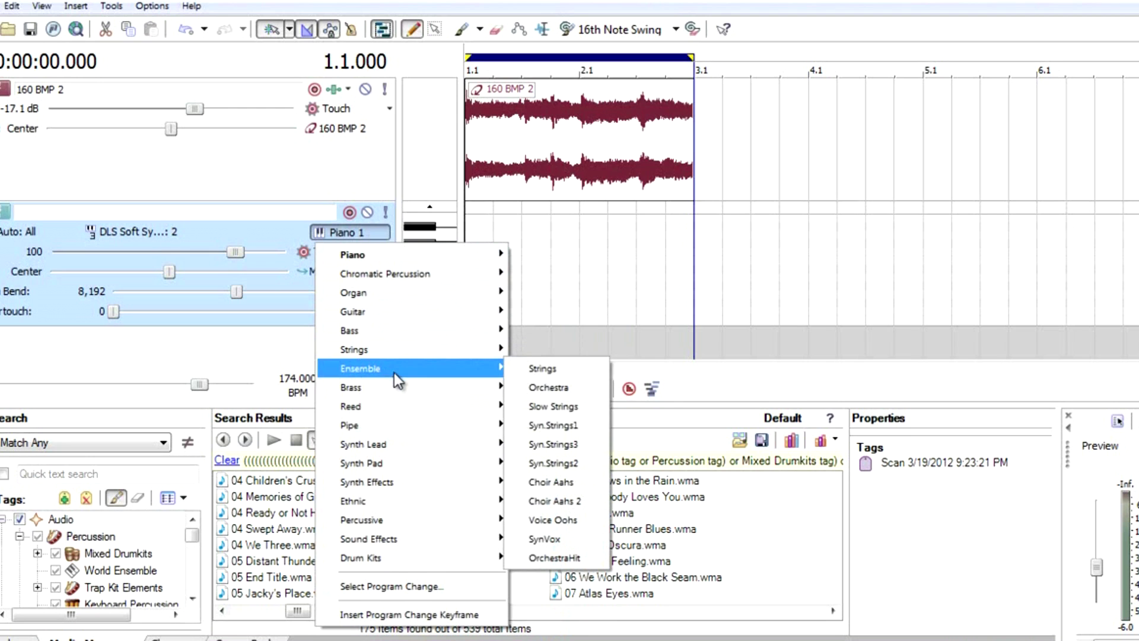
pyautogui.moveTo(395, 387)
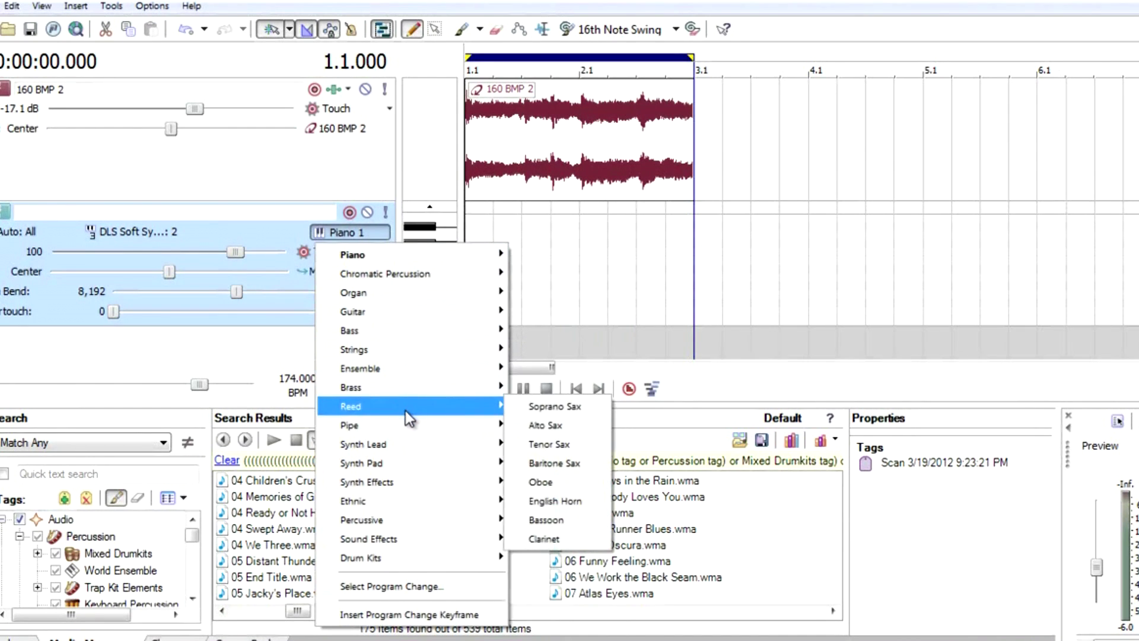
pyautogui.moveTo(407, 419)
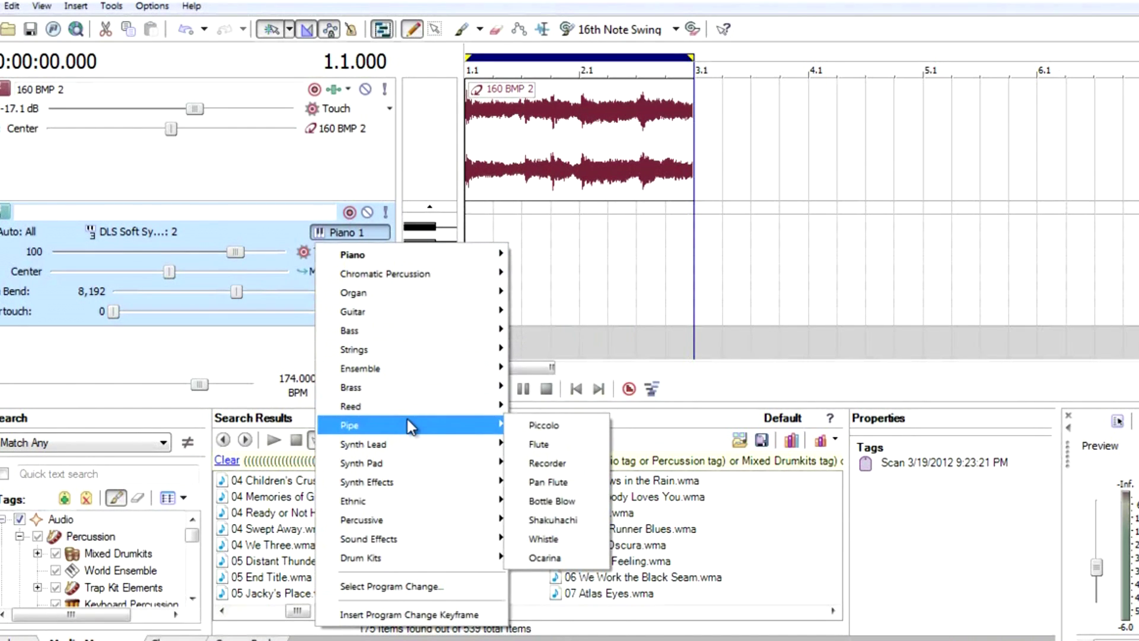
pyautogui.click(529, 430)
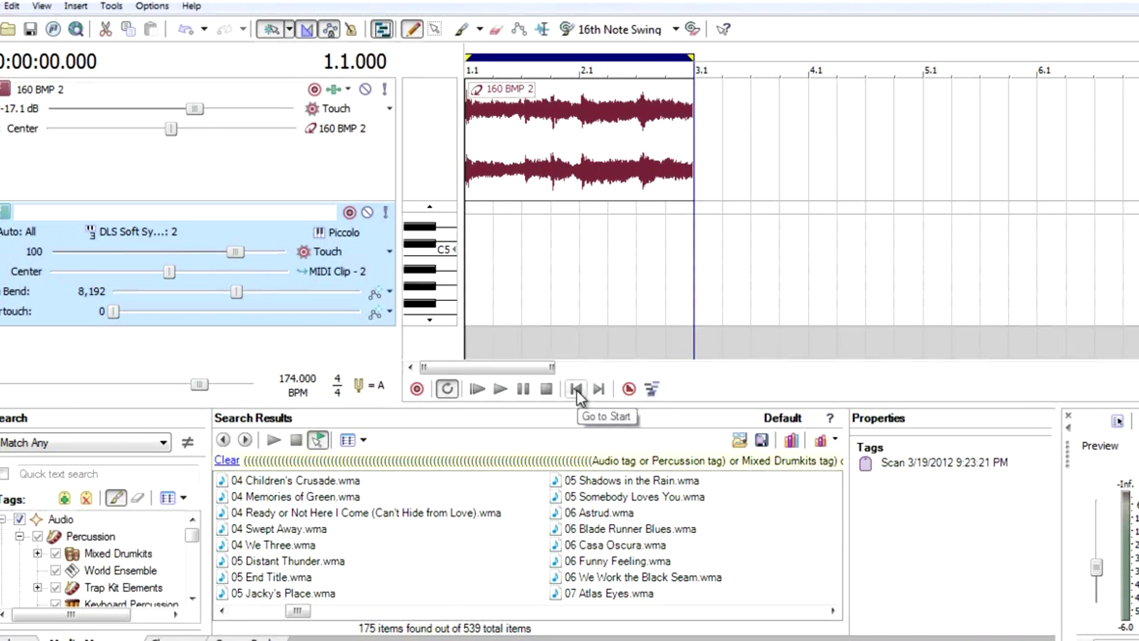
pyautogui.click(501, 390)
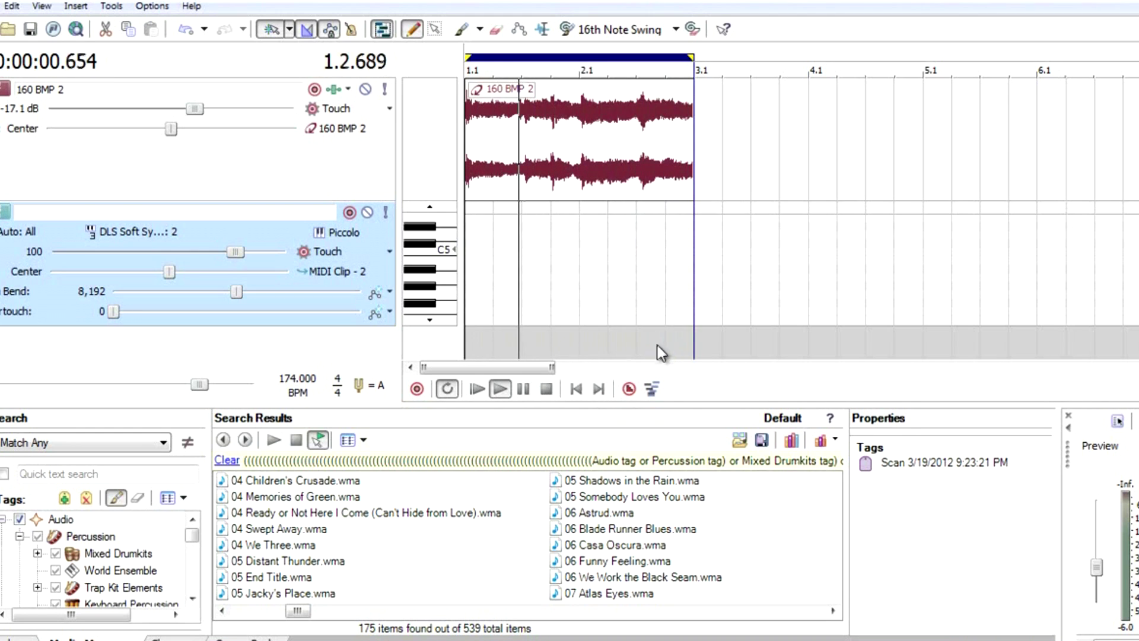
pyautogui.click(547, 389)
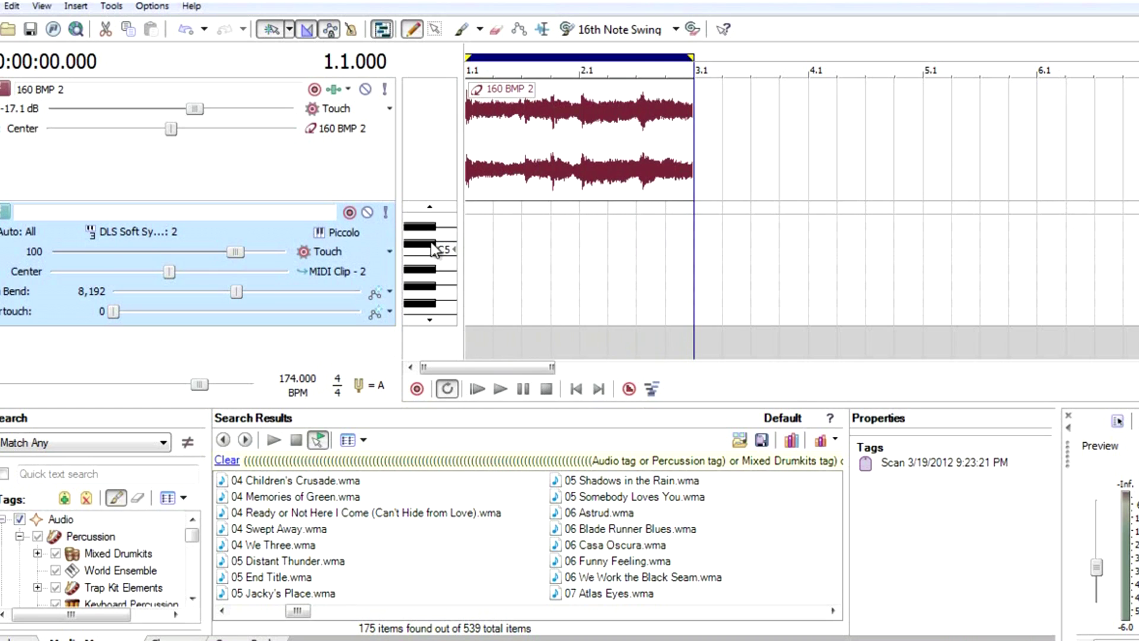
# Step: Arm the Piccolo track, record MIDI Recording - 1 over bars 1–3, and play it back
pyautogui.click(350, 211)
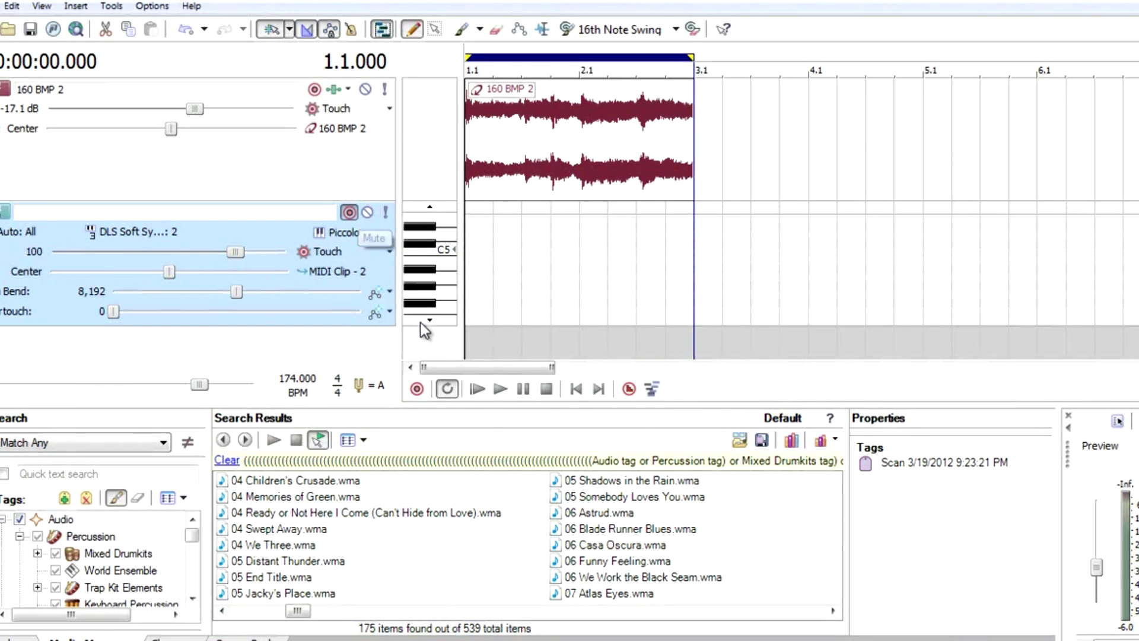
pyautogui.click(417, 389)
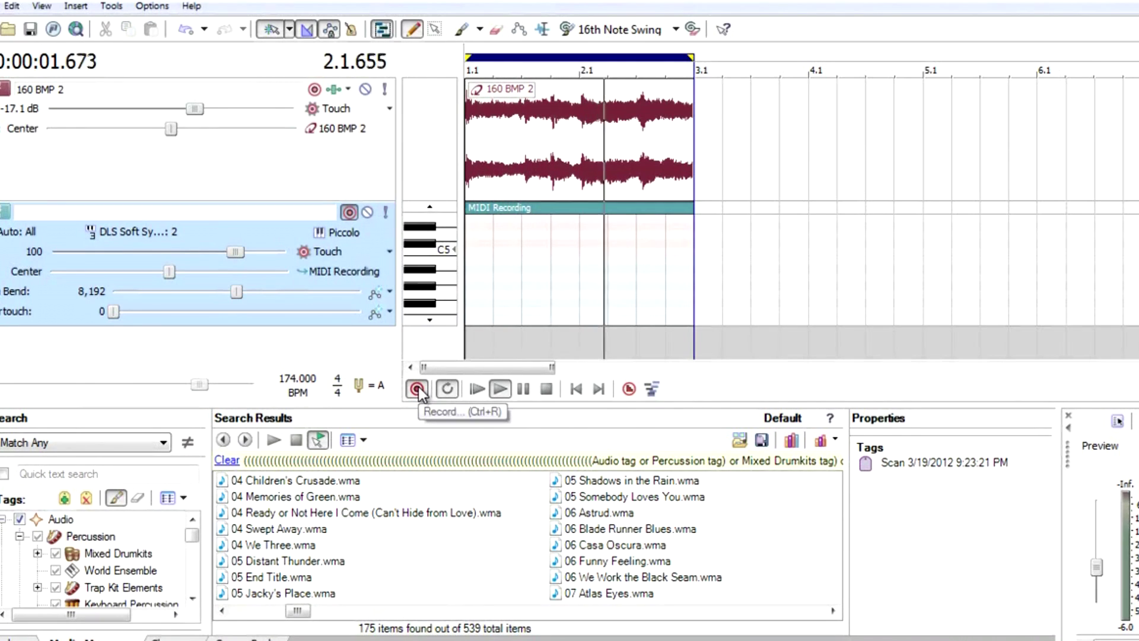
pyautogui.click(546, 389)
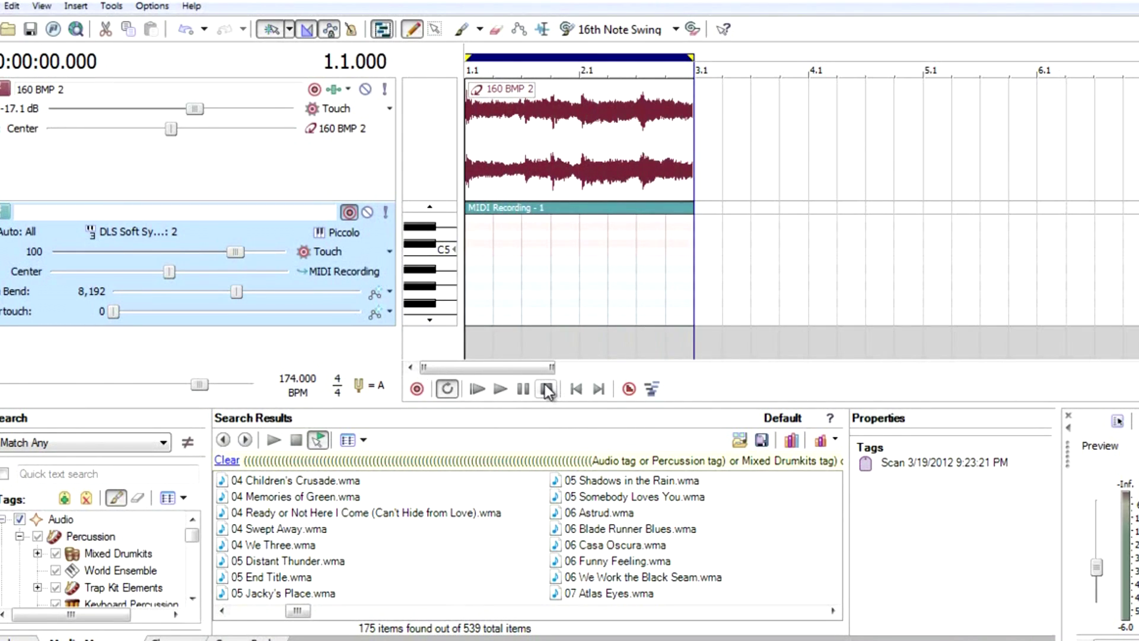
pyautogui.click(500, 389)
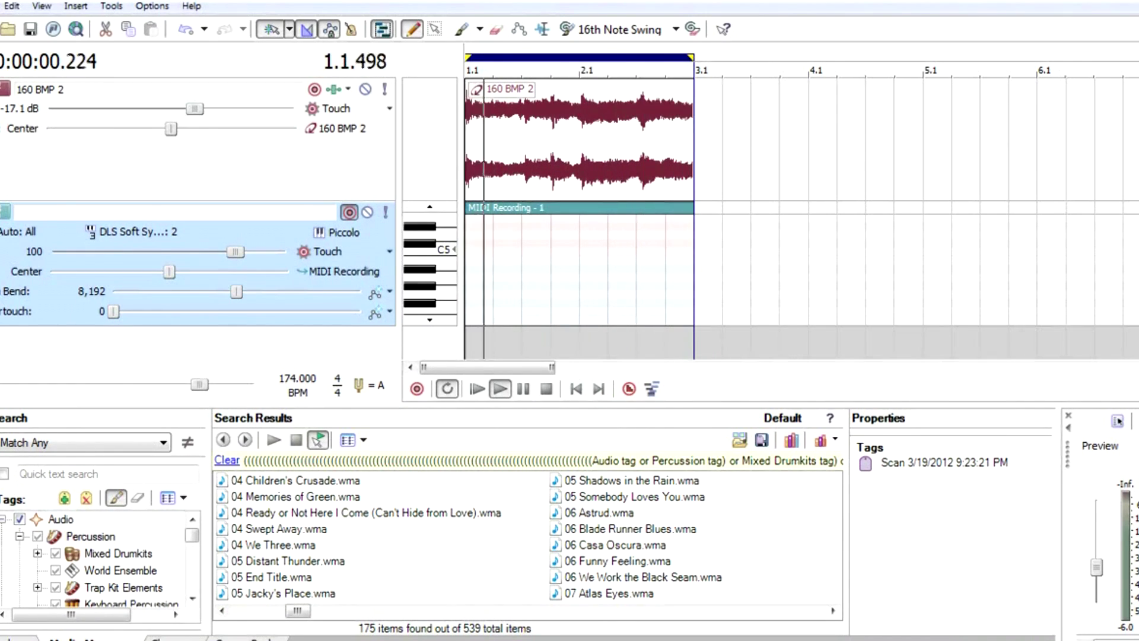
pyautogui.scroll(-2, 801, 219)
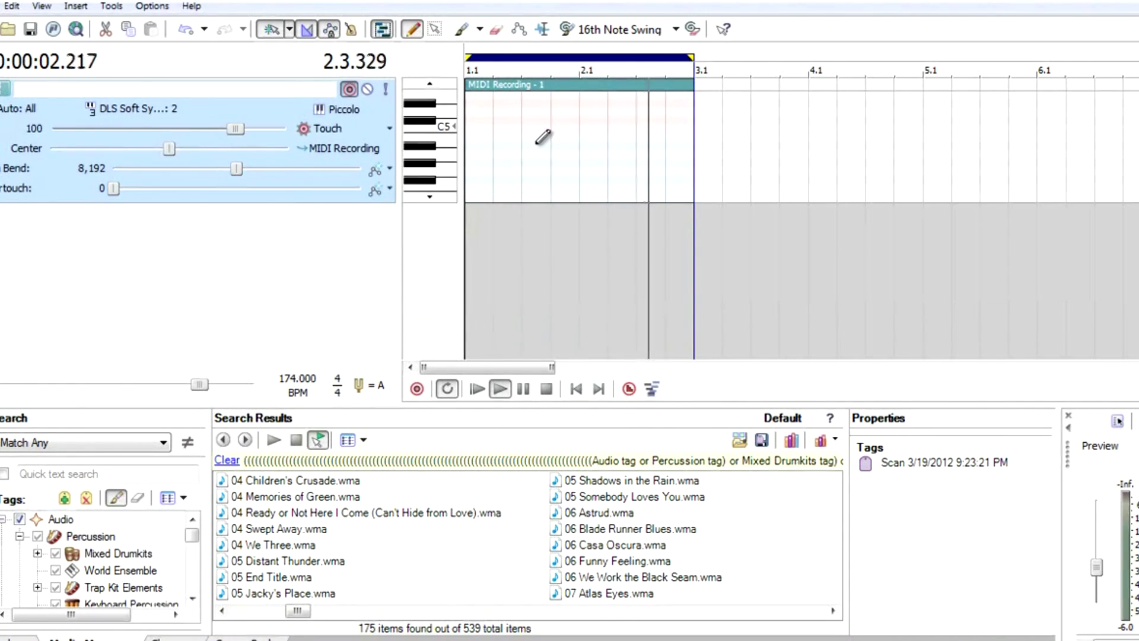
# Step: Draw a note above C7 starting at bar 1 in the MIDI Recording clip
pyautogui.click(431, 83)
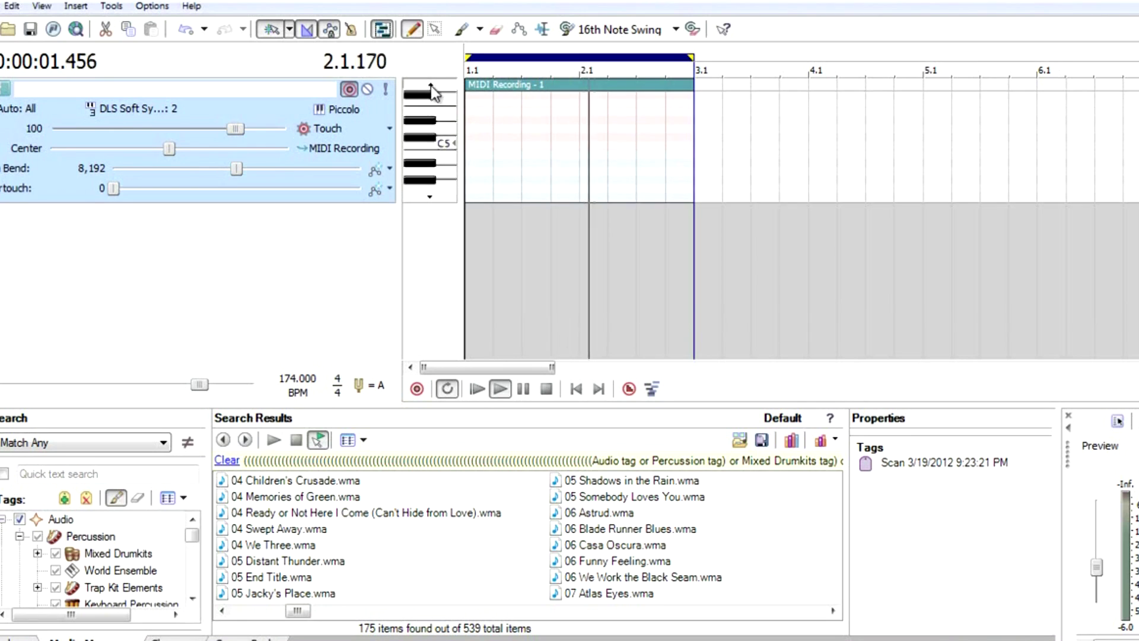
pyautogui.moveTo(431, 85); pyautogui.dragTo(431, 90)
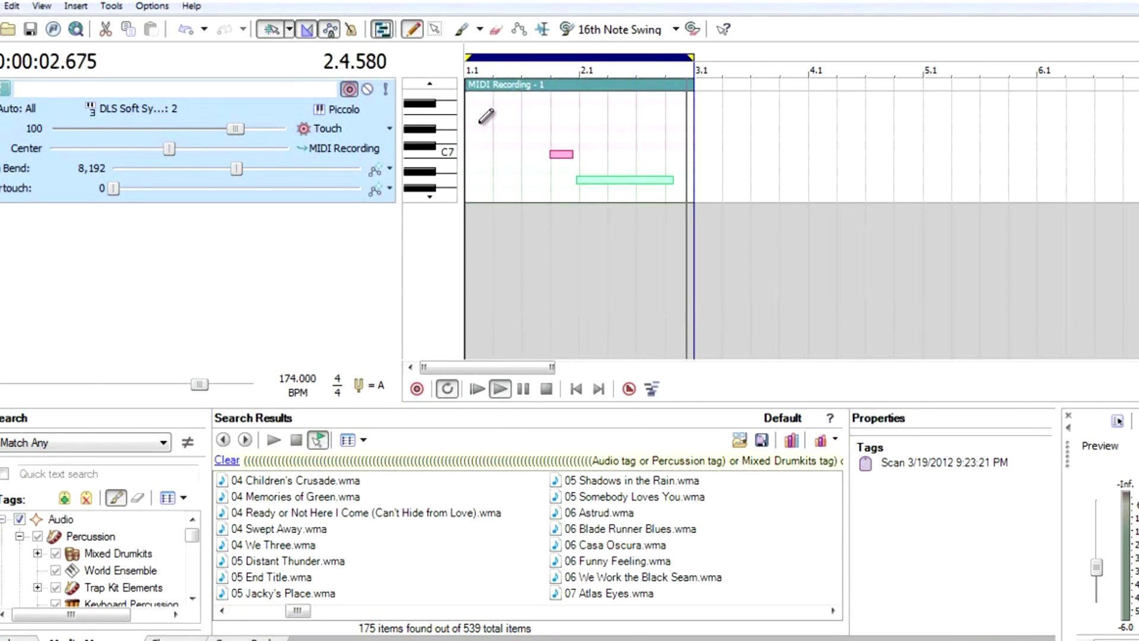
pyautogui.moveTo(469, 128); pyautogui.dragTo(522, 128)
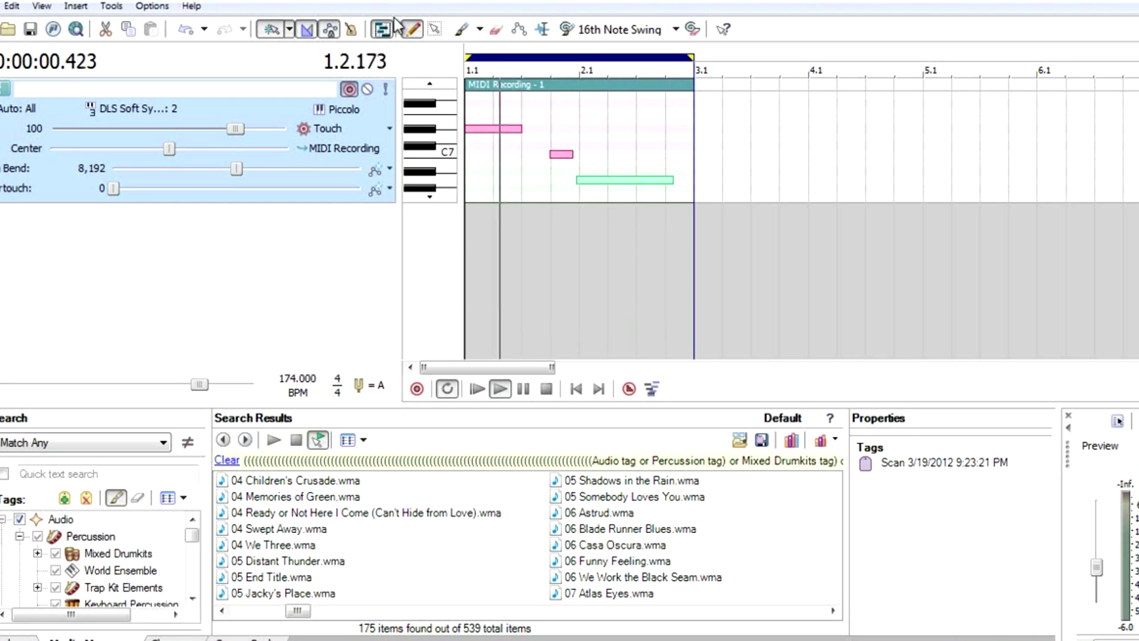
# Step: Select the short pink note and extend the loop region's end from bar 3.1 to 5.1
pyautogui.click(595, 181)
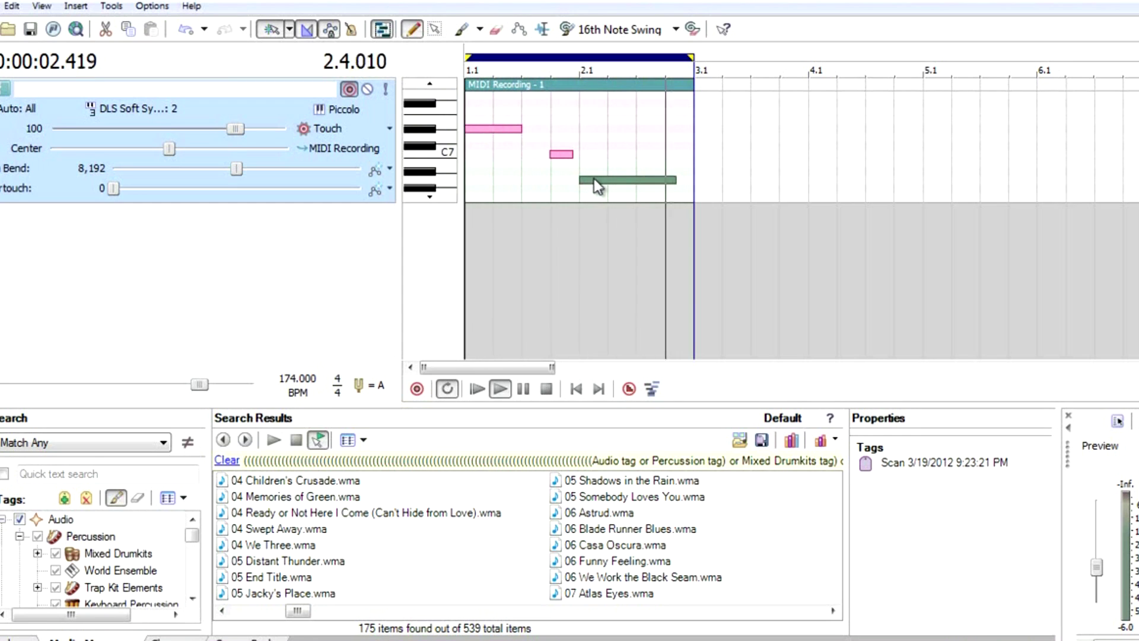
pyautogui.click(562, 155)
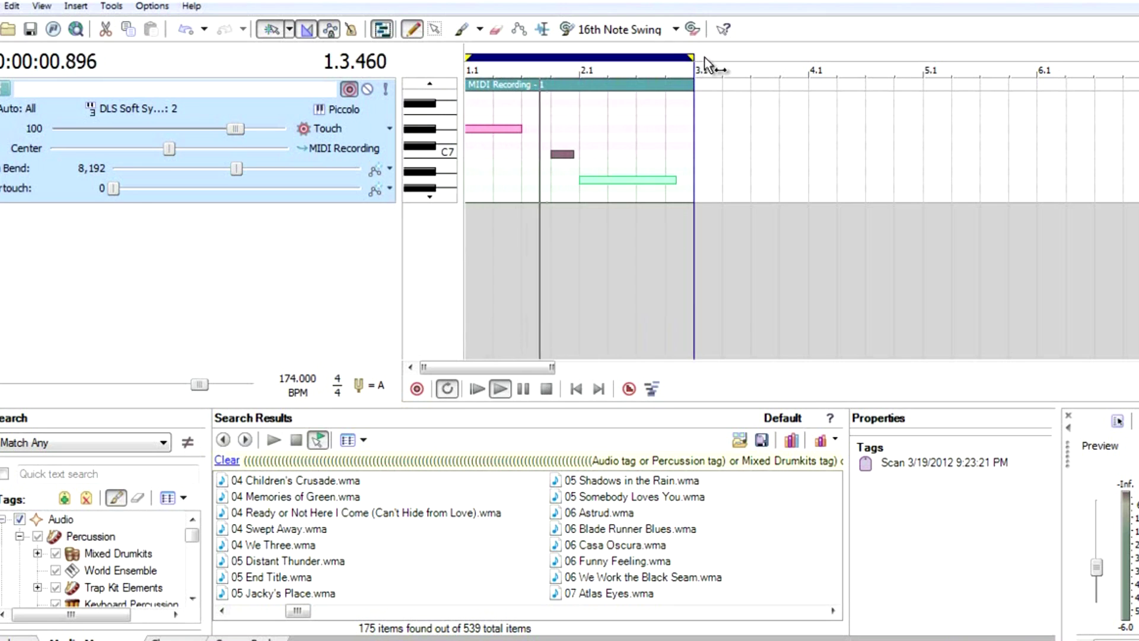
pyautogui.moveTo(705, 58)
pyautogui.mouseDown()
pyautogui.moveTo(969, 176)
pyautogui.moveTo(900, 170)
pyautogui.moveTo(924, 168)
pyautogui.mouseUp()
# Step: Copy the 160 BMP 2 event and paste it at bar 3.1
pyautogui.scroll(2, 1017, 208)
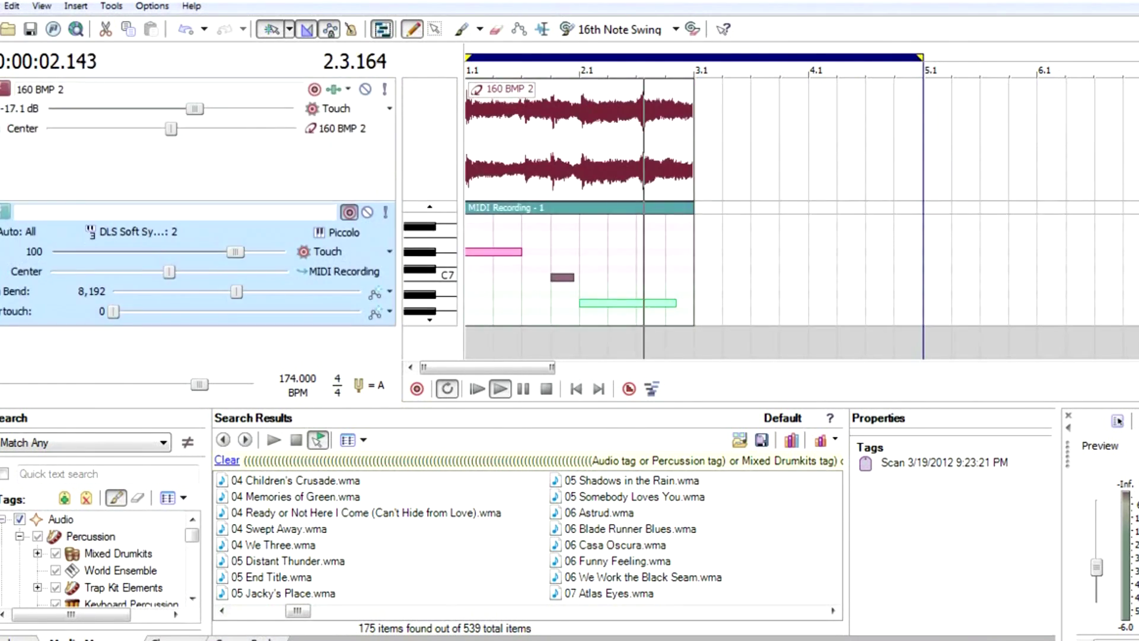
pyautogui.scroll(2, 801, 220)
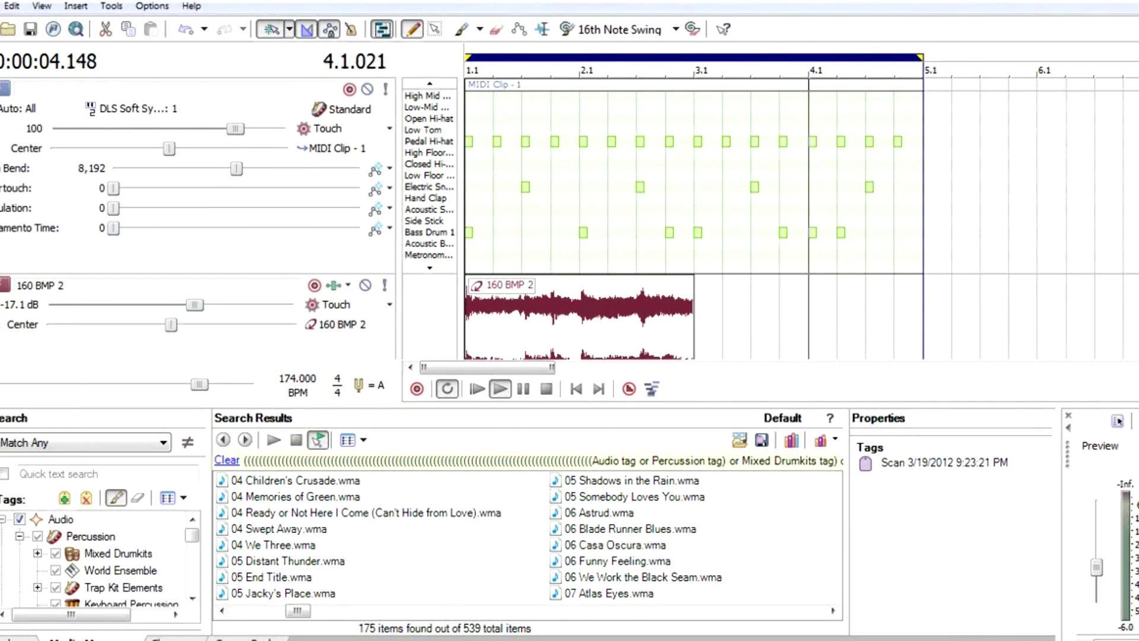
pyautogui.scroll(-2, 831, 178)
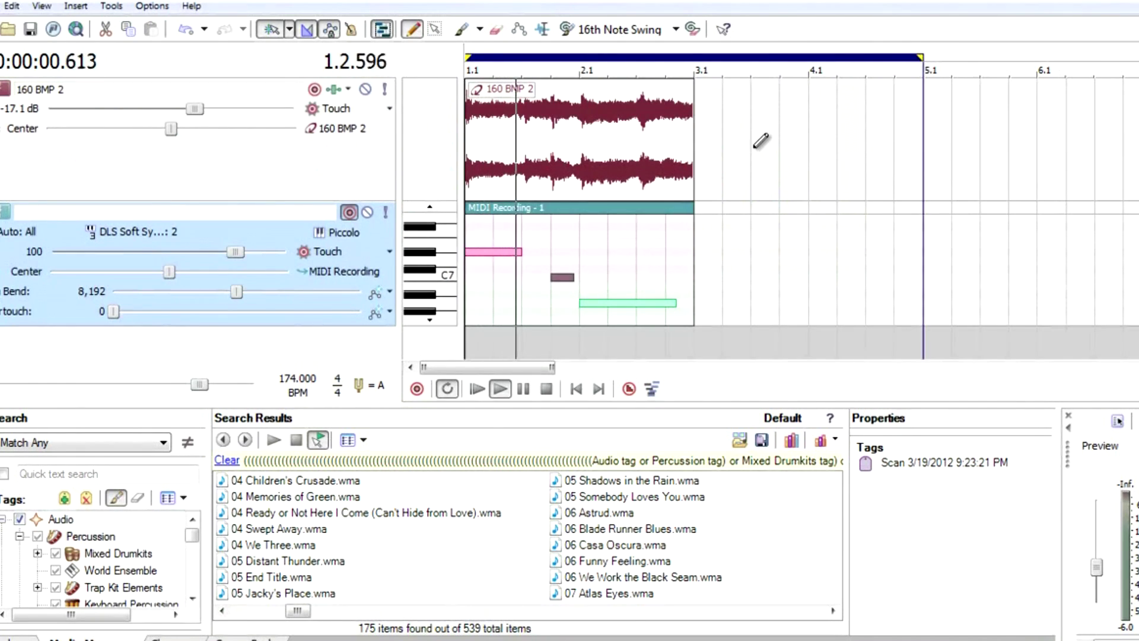
pyautogui.click(691, 156)
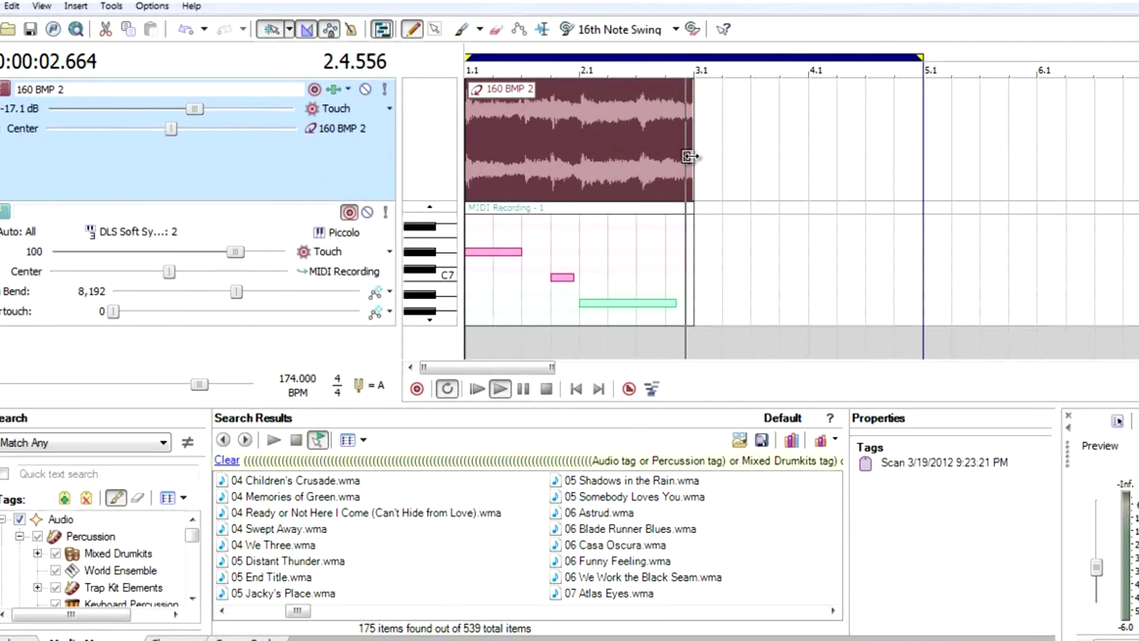
pyautogui.rightClick(651, 131)
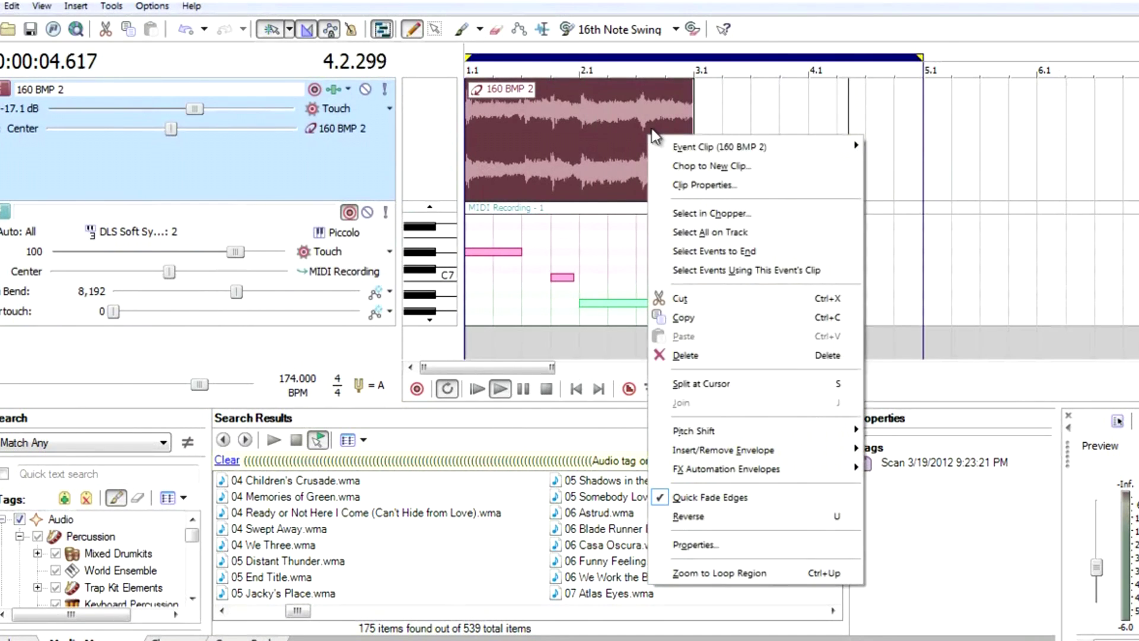
pyautogui.click(721, 314)
pyautogui.click(705, 137)
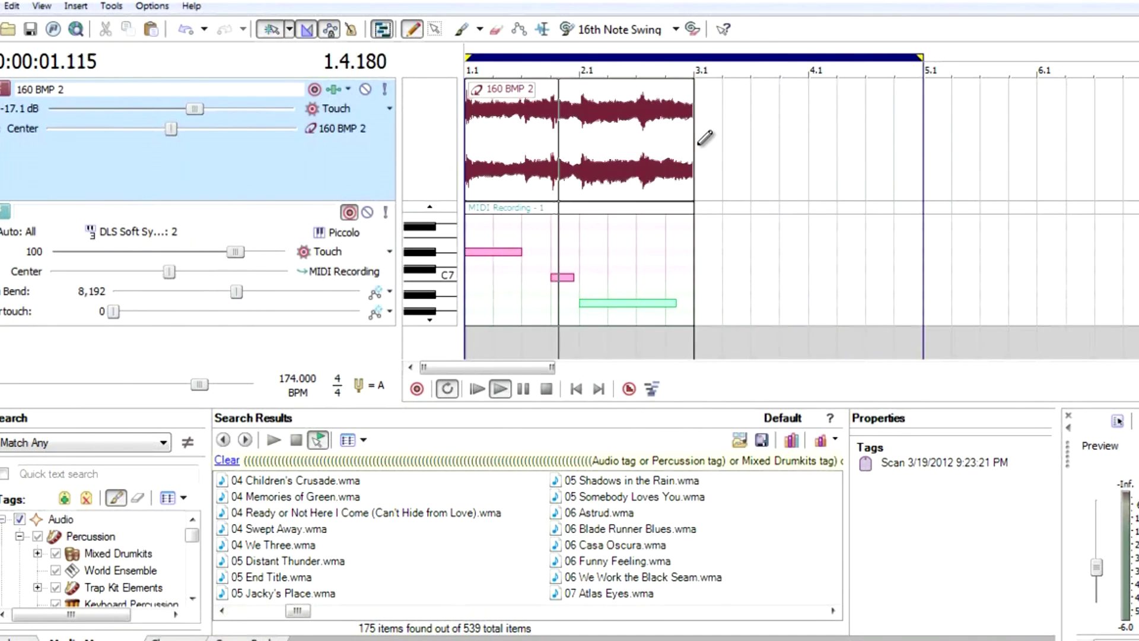
pyautogui.rightClick(701, 143)
pyautogui.click(745, 226)
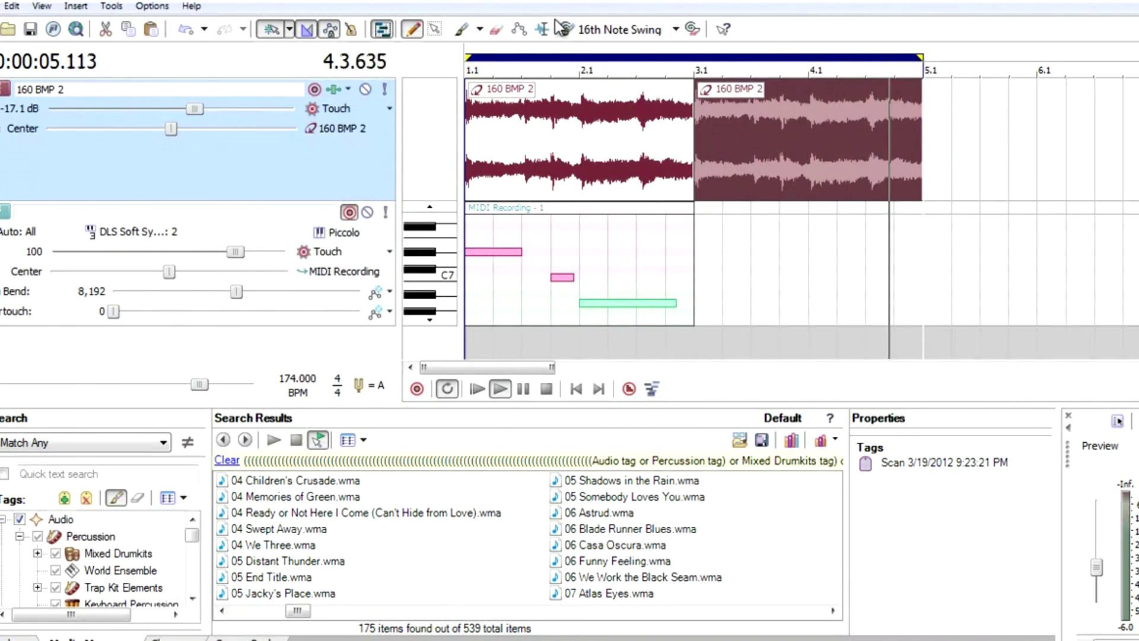
# Step: Split the pasted event twice and trim the slice so it ends at bar 4.1
pyautogui.rightClick(810, 119)
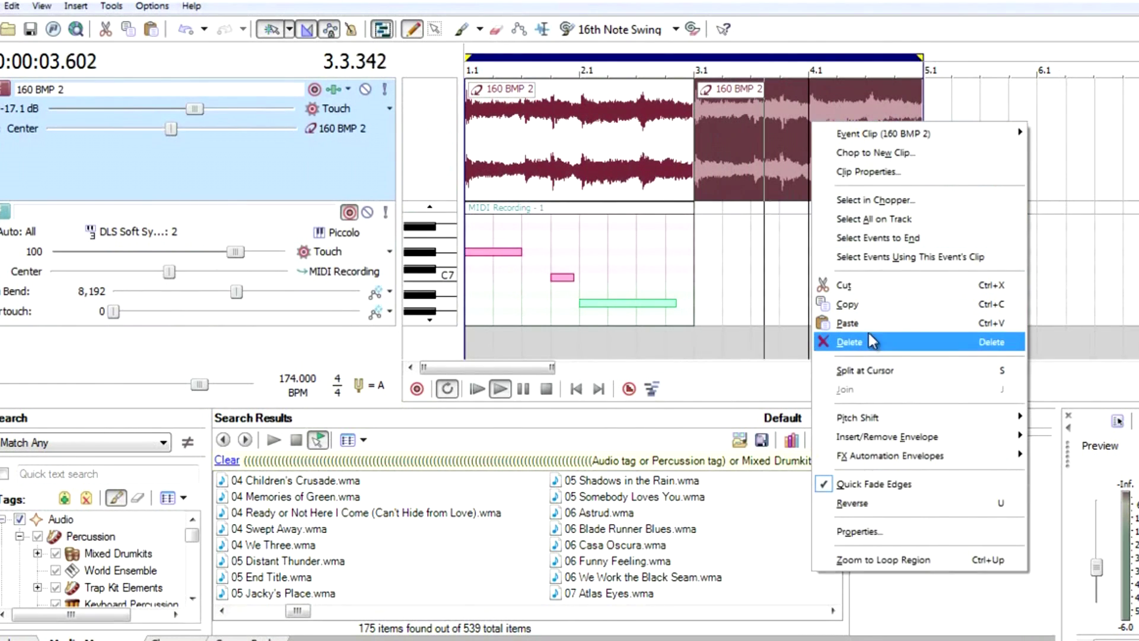
pyautogui.click(880, 369)
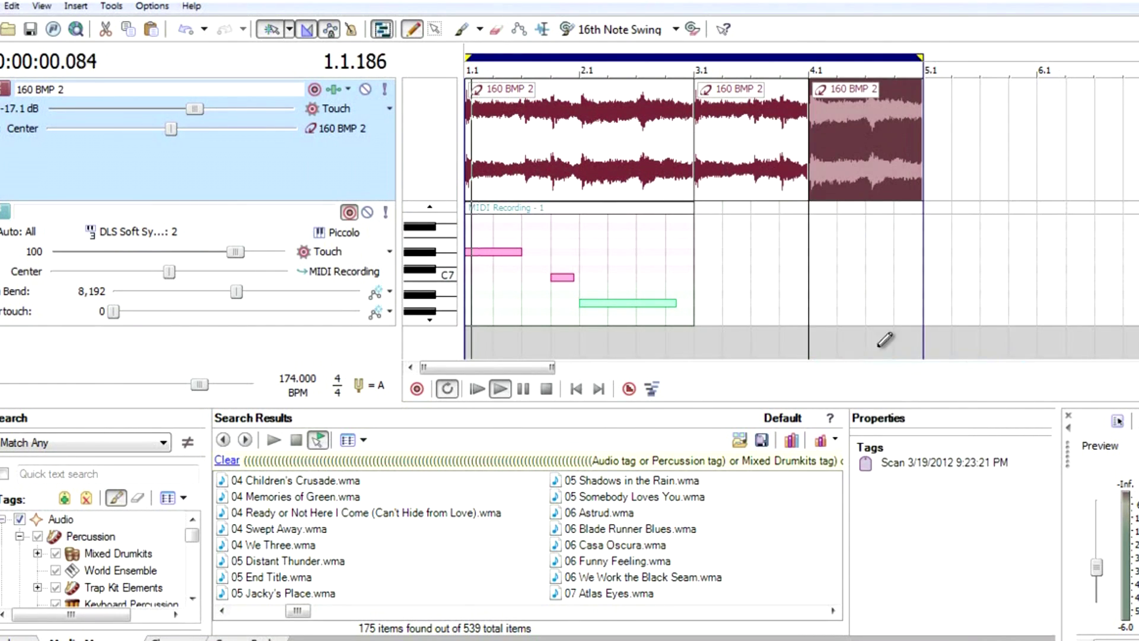
pyautogui.rightClick(860, 118)
pyautogui.click(920, 362)
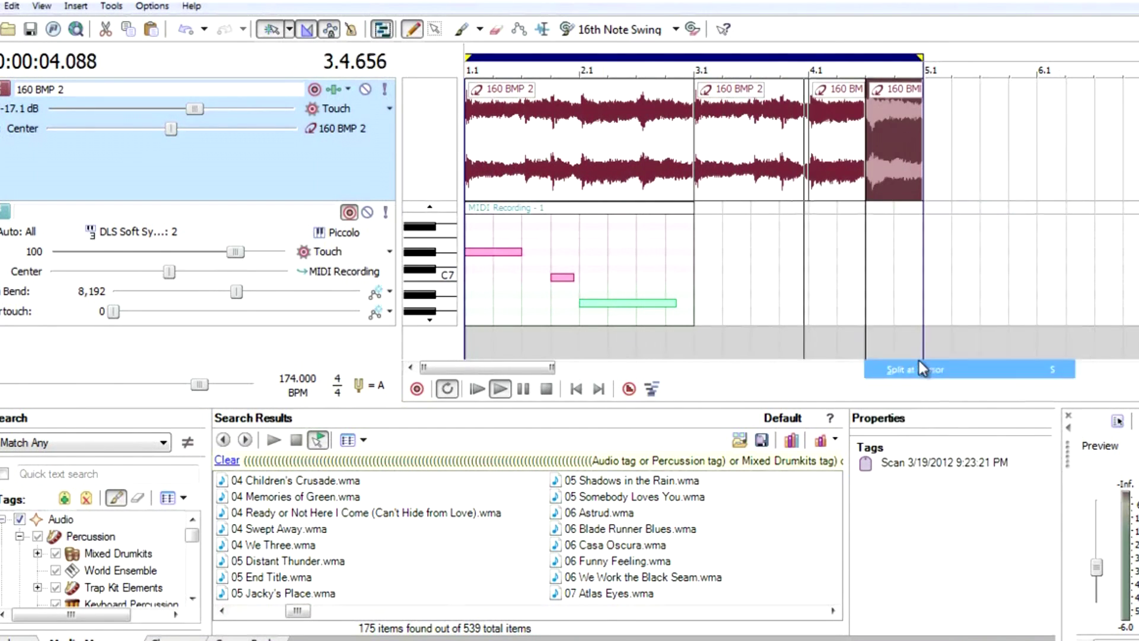
pyautogui.moveTo(864, 167); pyautogui.dragTo(837, 166)
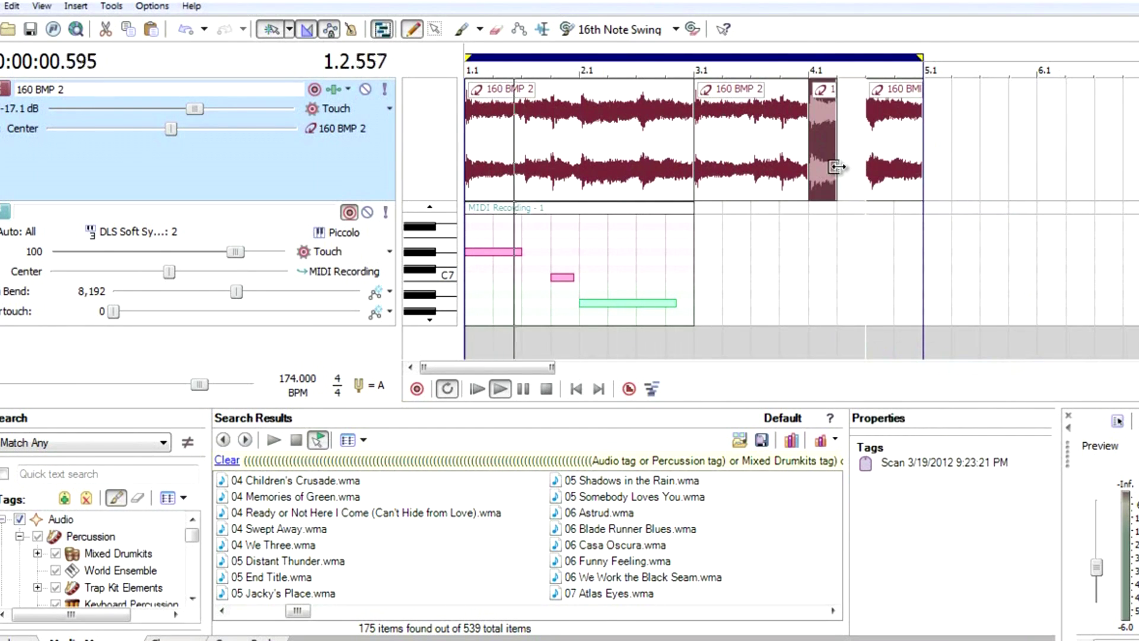
# Step: Paste a copy of the trimmed slice into the gap before bar 5.1 and mute the Piccolo track
pyautogui.rightClick(830, 160)
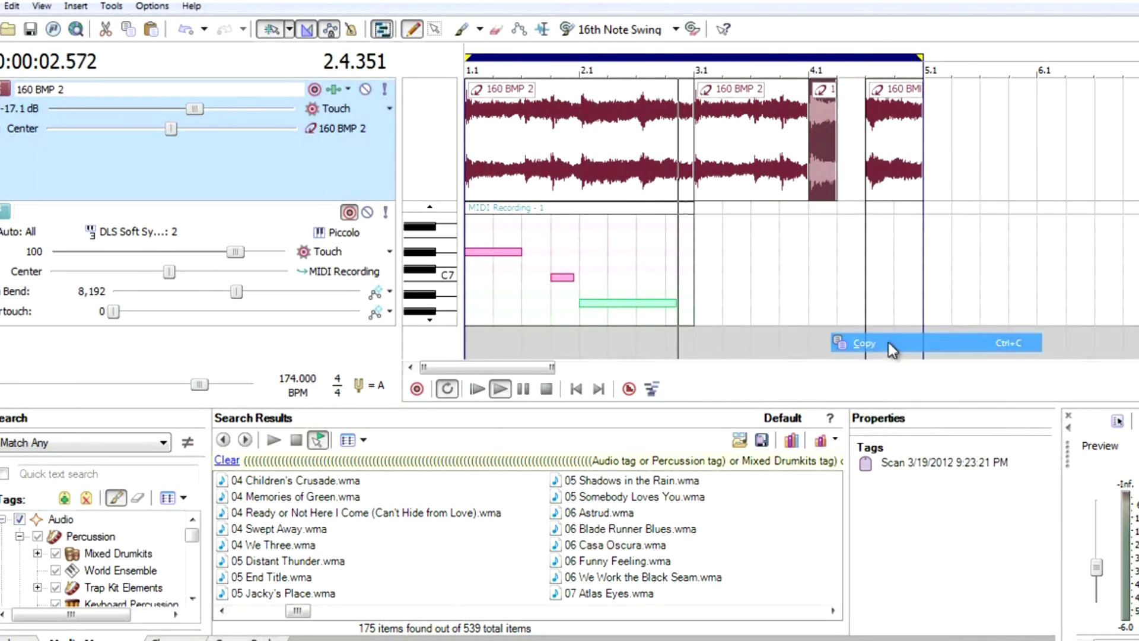
pyautogui.click(888, 342)
pyautogui.rightClick(844, 177)
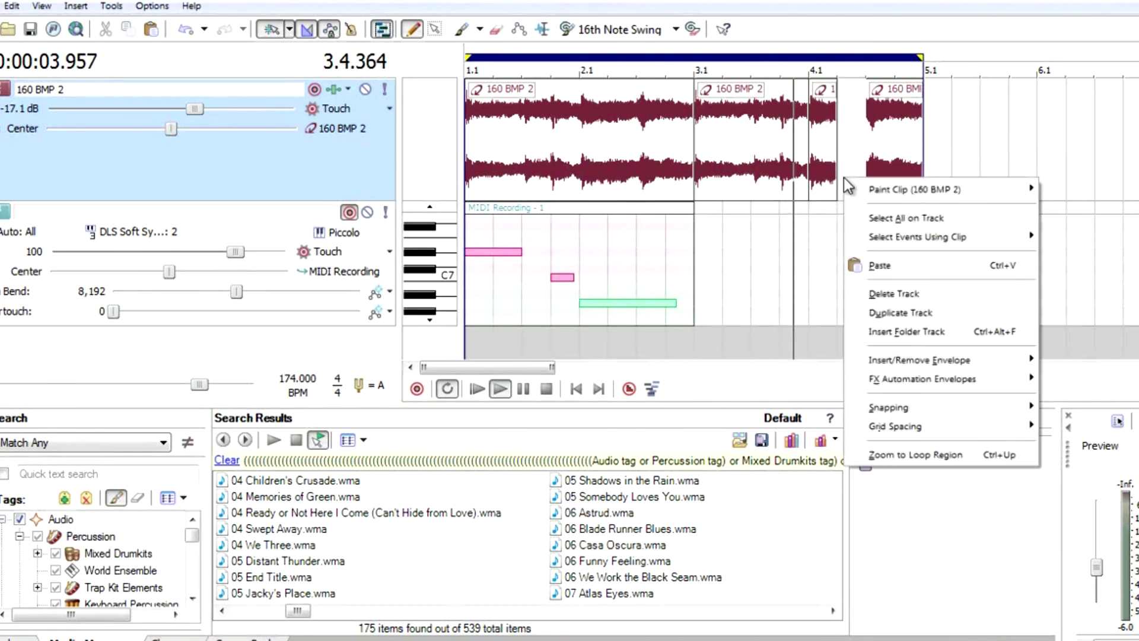
pyautogui.click(887, 268)
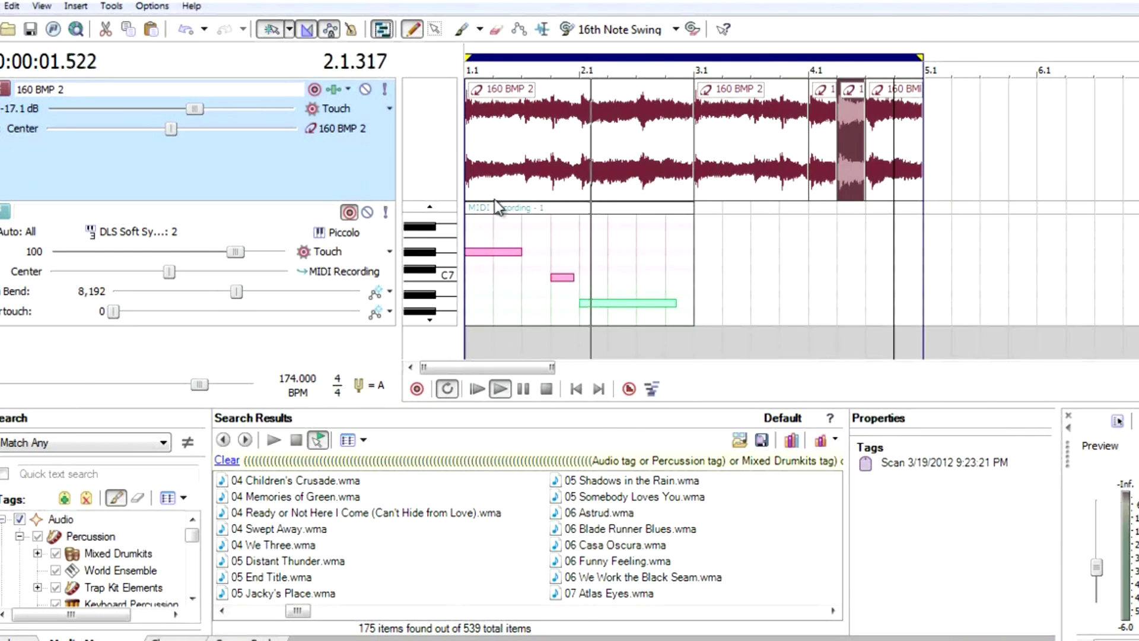
pyautogui.click(368, 213)
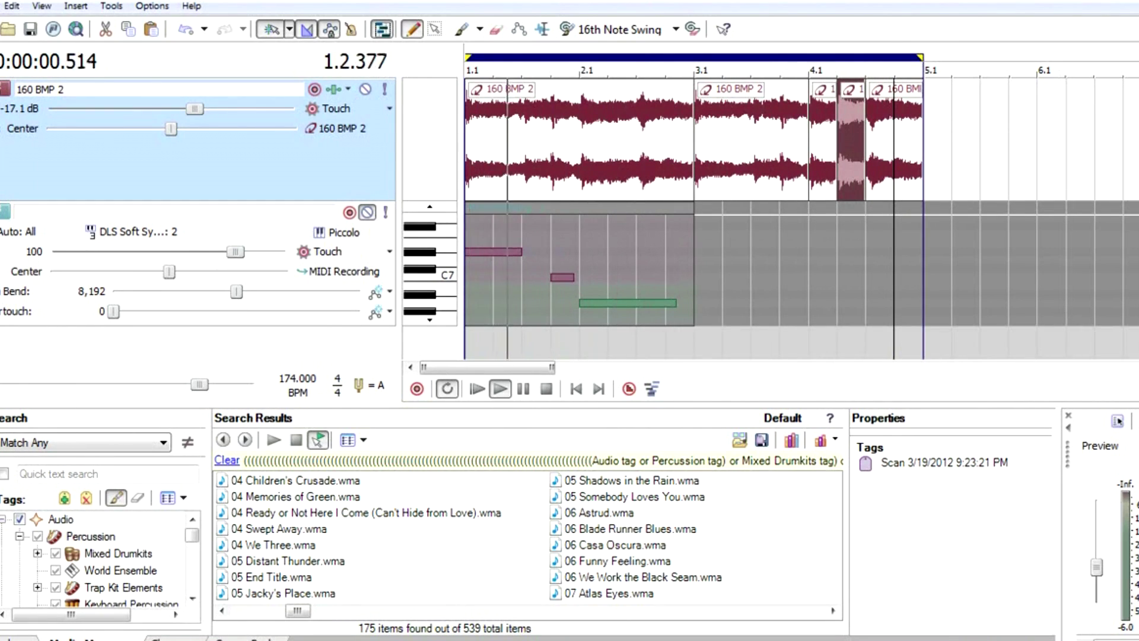
# Step: Zoom the timeline out, minimize all track heights, and unmute the Piccolo recording track
pyautogui.hotkey('ctrl', 'Left')
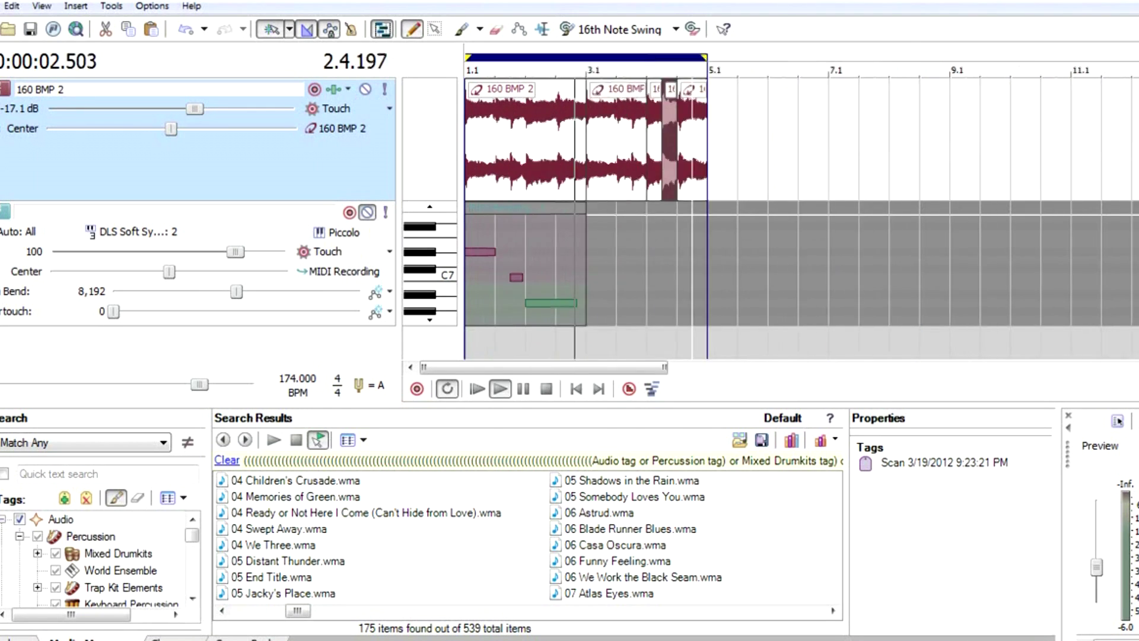
pyautogui.hotkey('ctrl', 'Left')
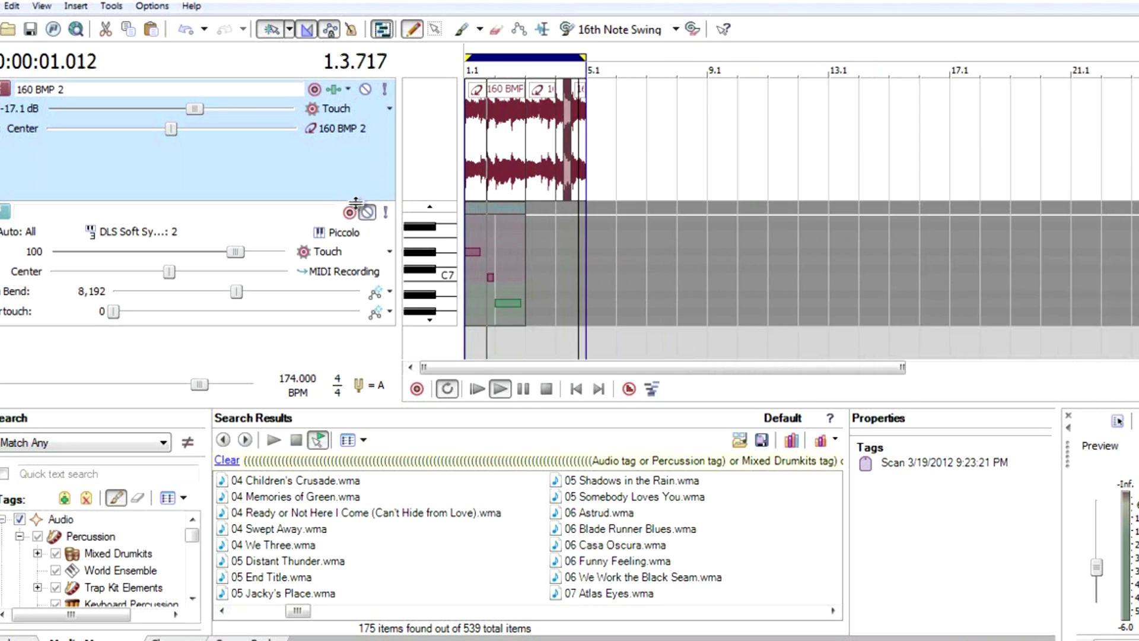
pyautogui.hotkey('ctrl', 'Down')
pyautogui.hotkey('ctrl', 'Down')
pyautogui.hotkey('ctrl', 'Down')
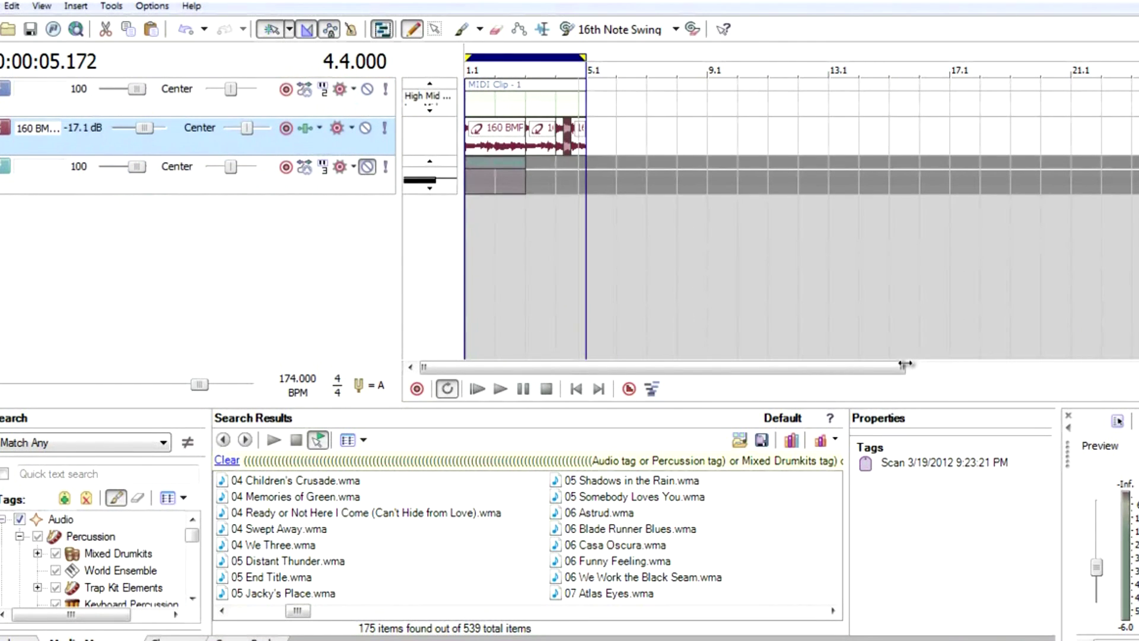
pyautogui.moveTo(905, 364); pyautogui.dragTo(1037, 362)
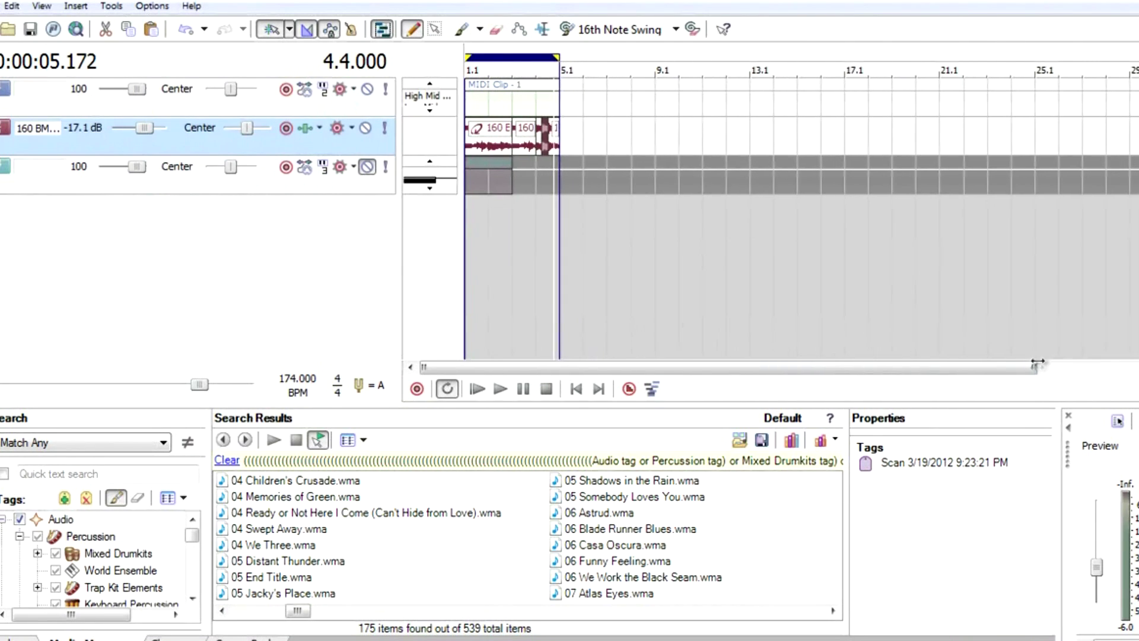
pyautogui.click(368, 167)
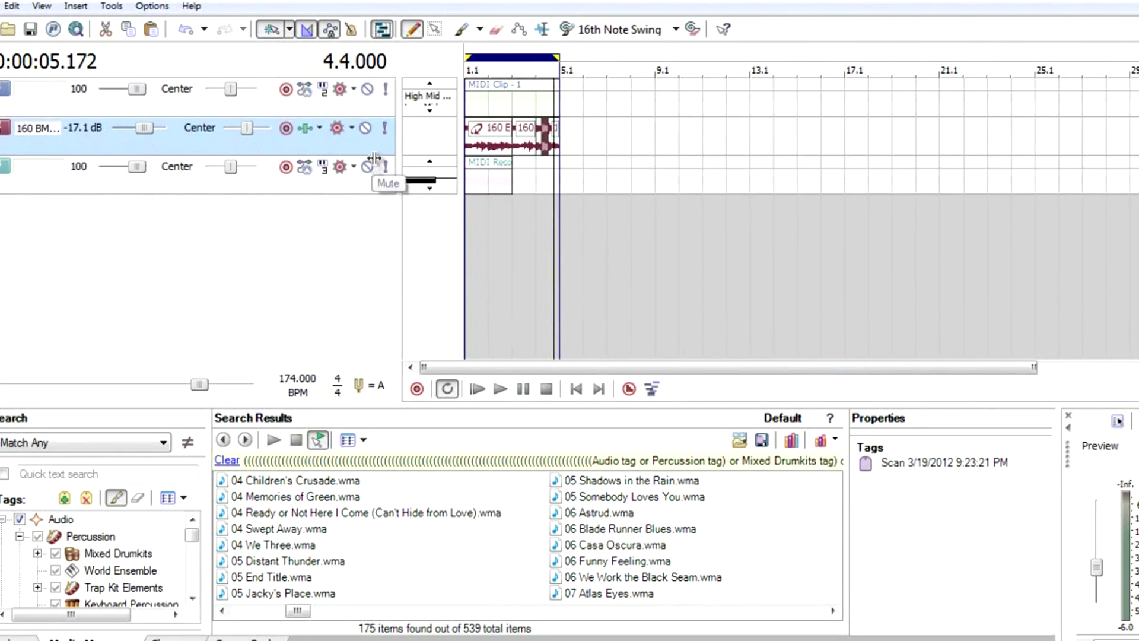